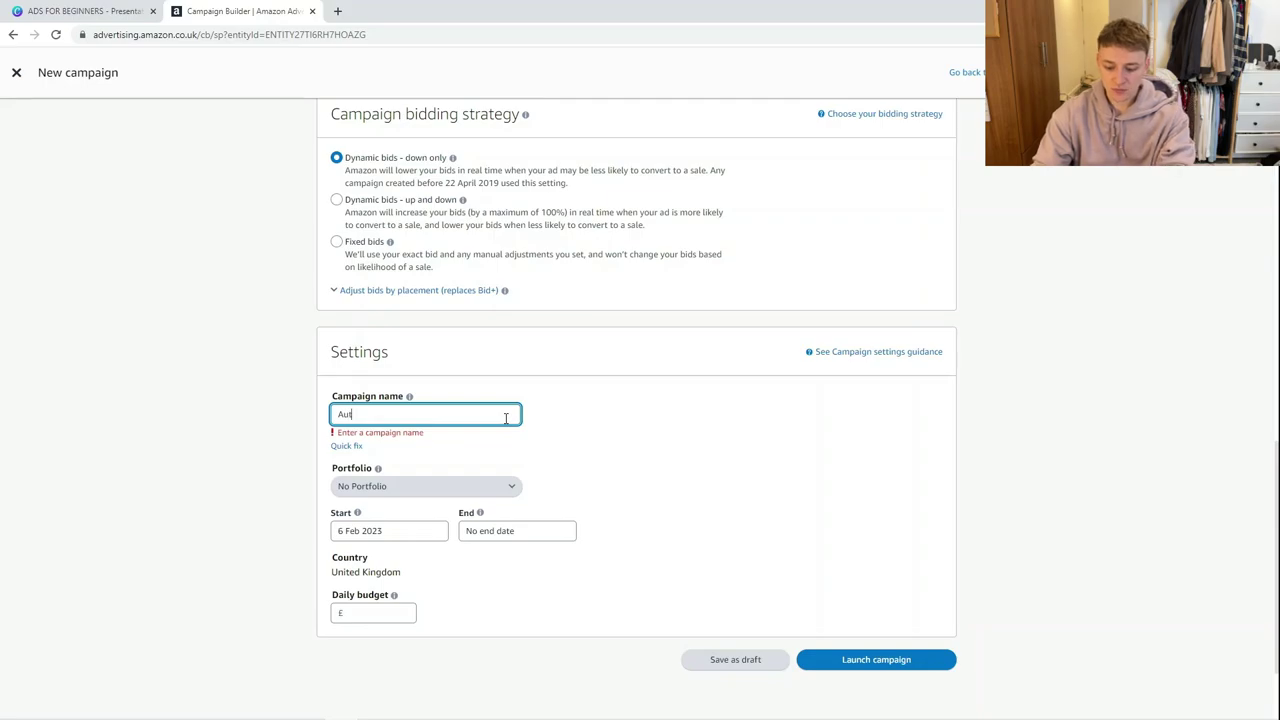
Step: Complete the campaign name in the settings as "Auto - Shields Book - Down Only"
{"action": "type", "text": "o - "}
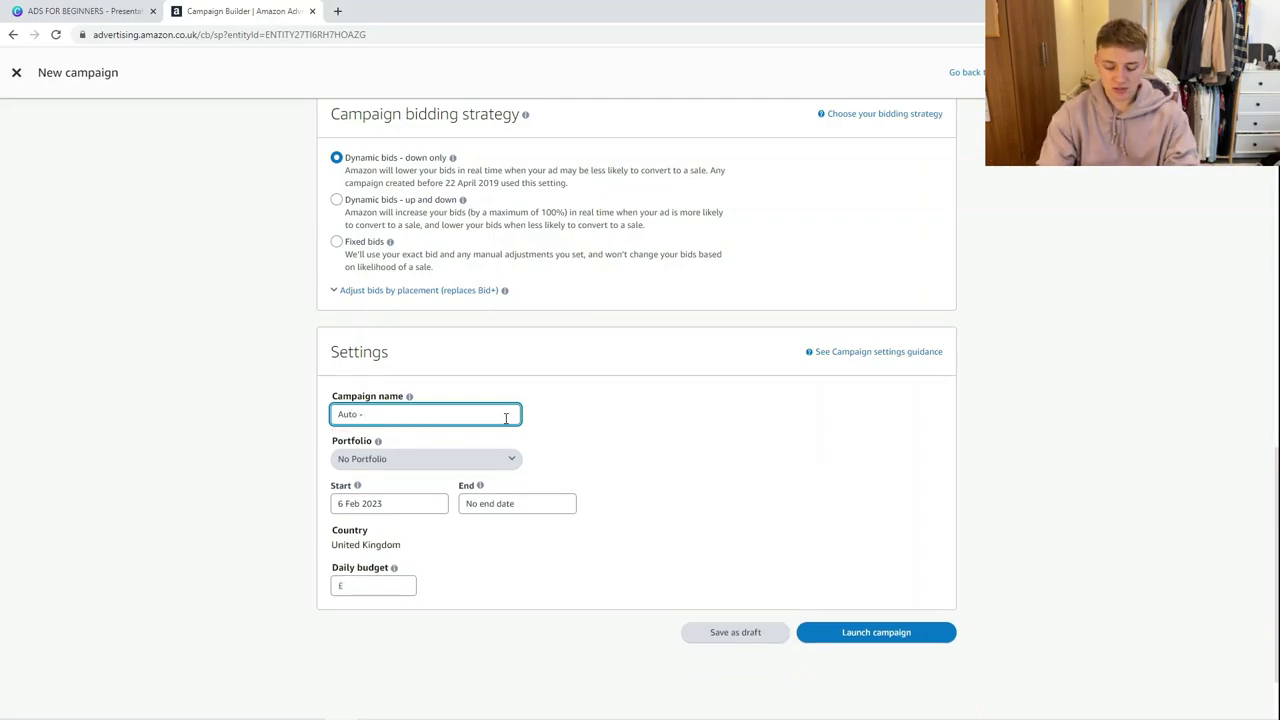
{"action": "type", "text": "Shield"}
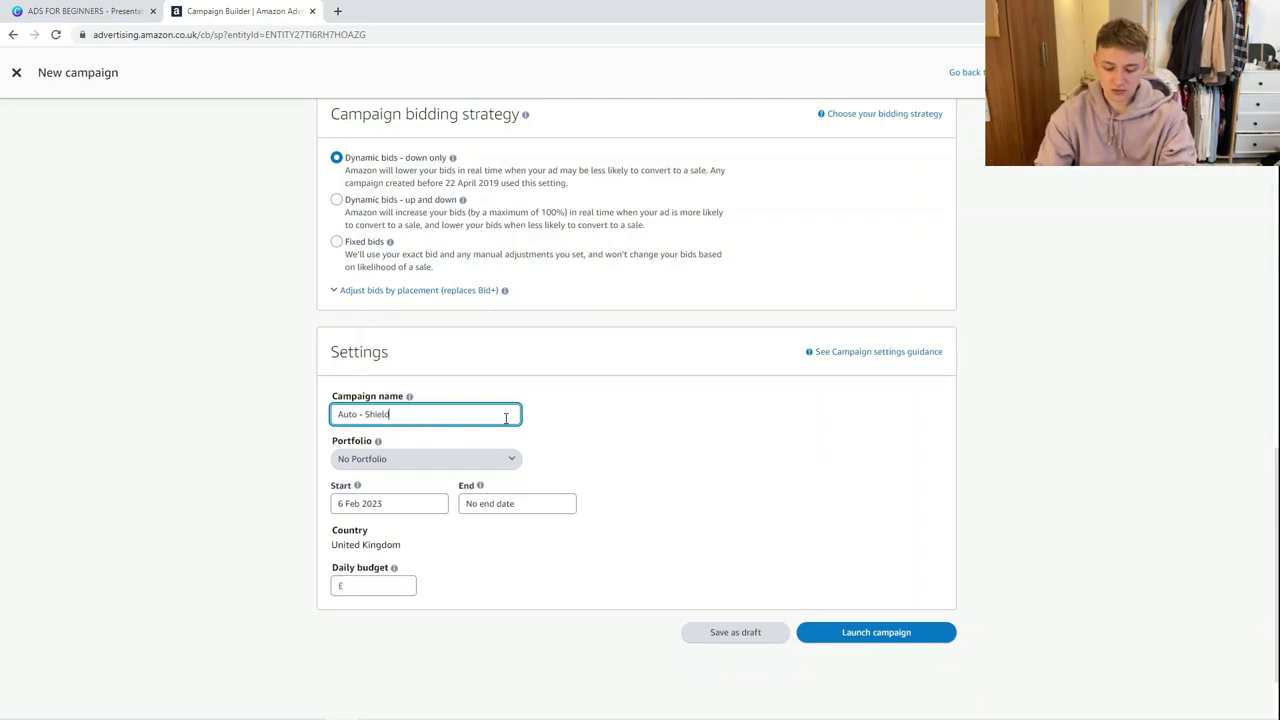
{"action": "type", "text": "s Book - "}
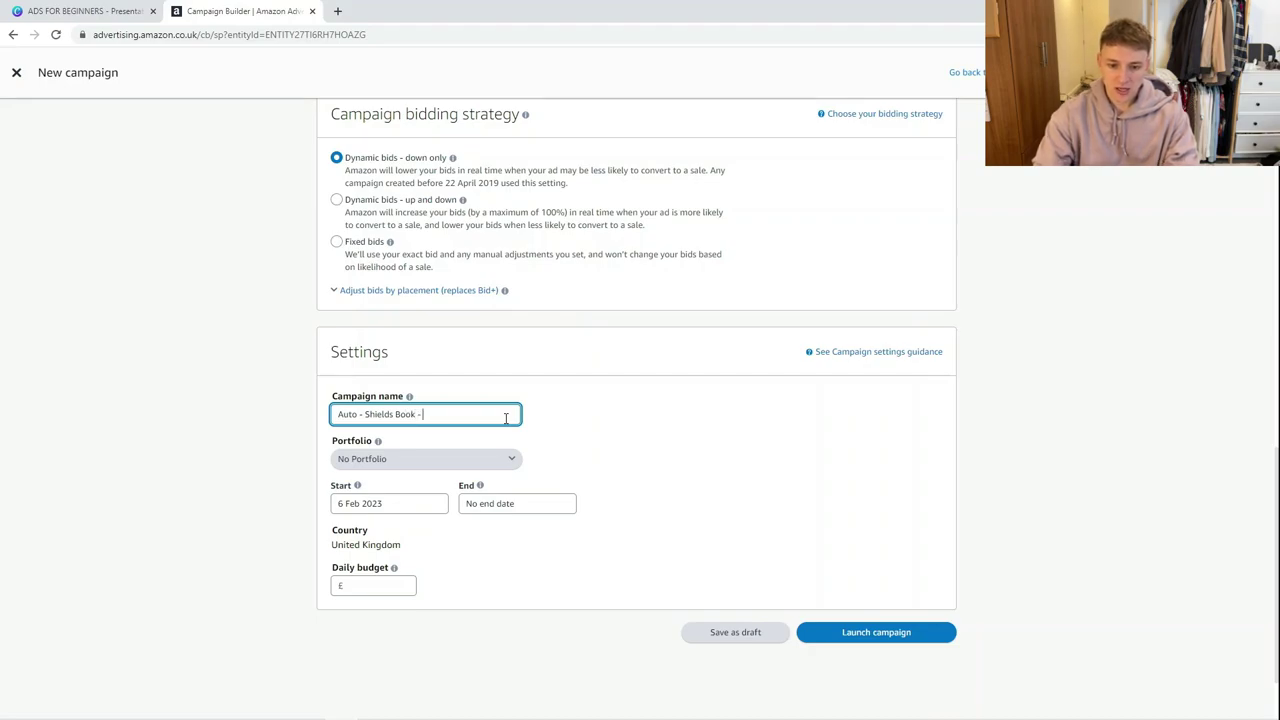
{"action": "type", "text": "Down D"}
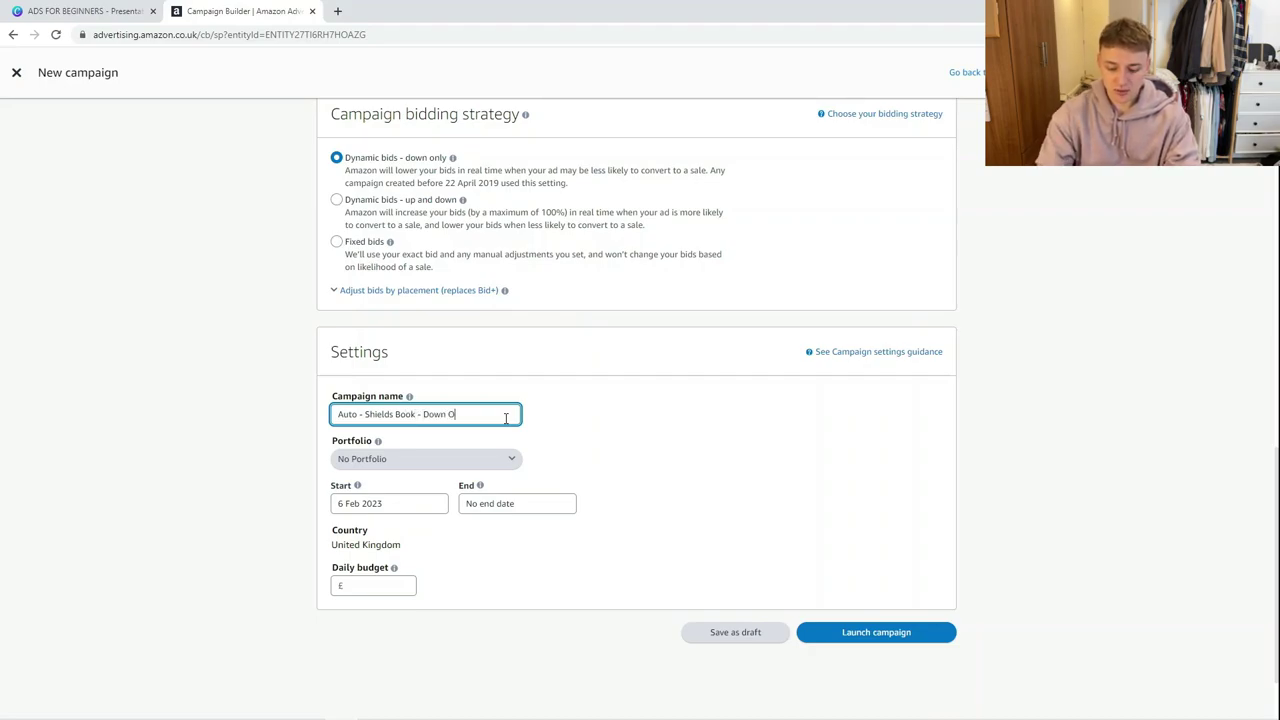
{"action": "type", "text": "nly"}
{"action": "left_click", "coordinate": [632, 460]}
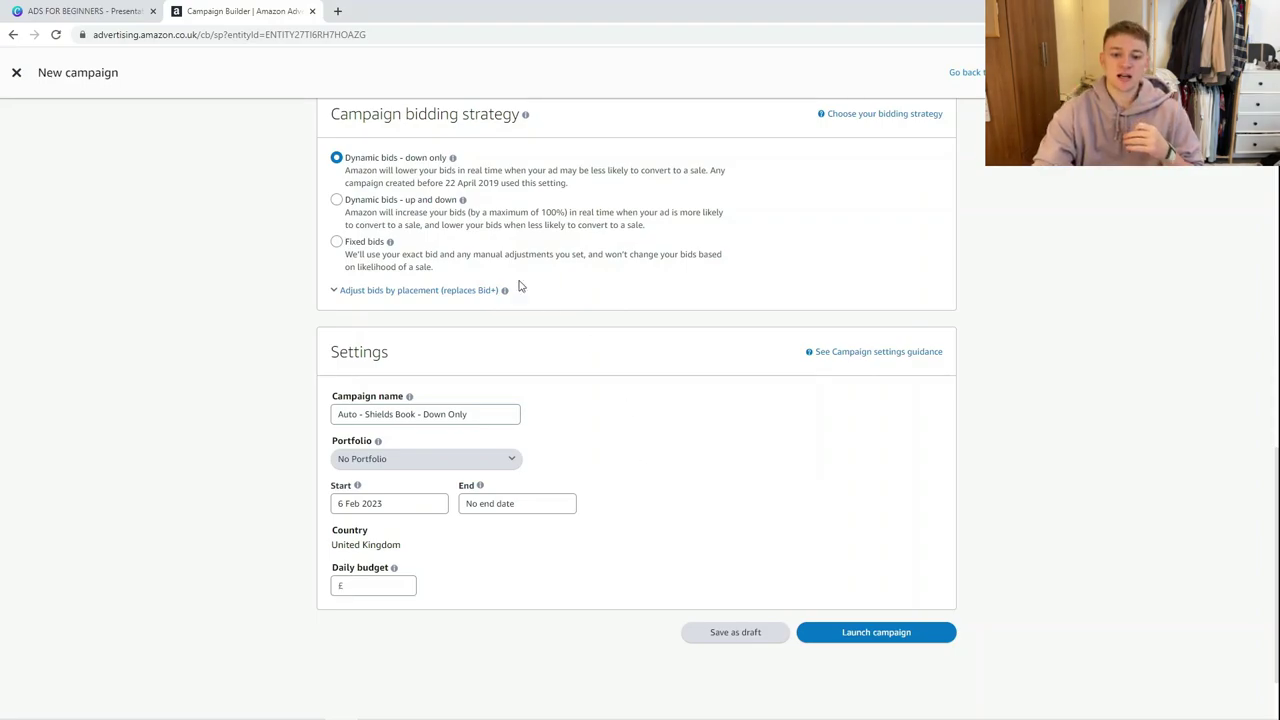
Step: Set the campaign's daily budget to £3.00
{"action": "left_click", "coordinate": [388, 582]}
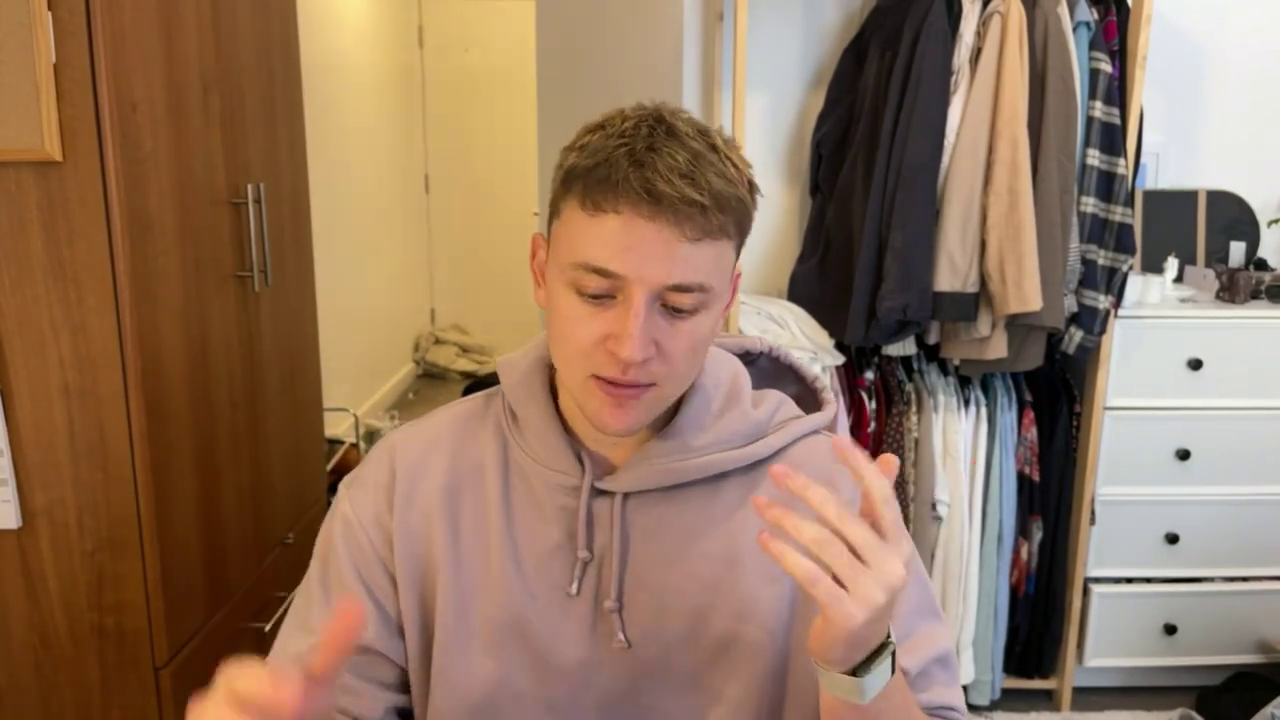
{"action": "type", "text": "3"}
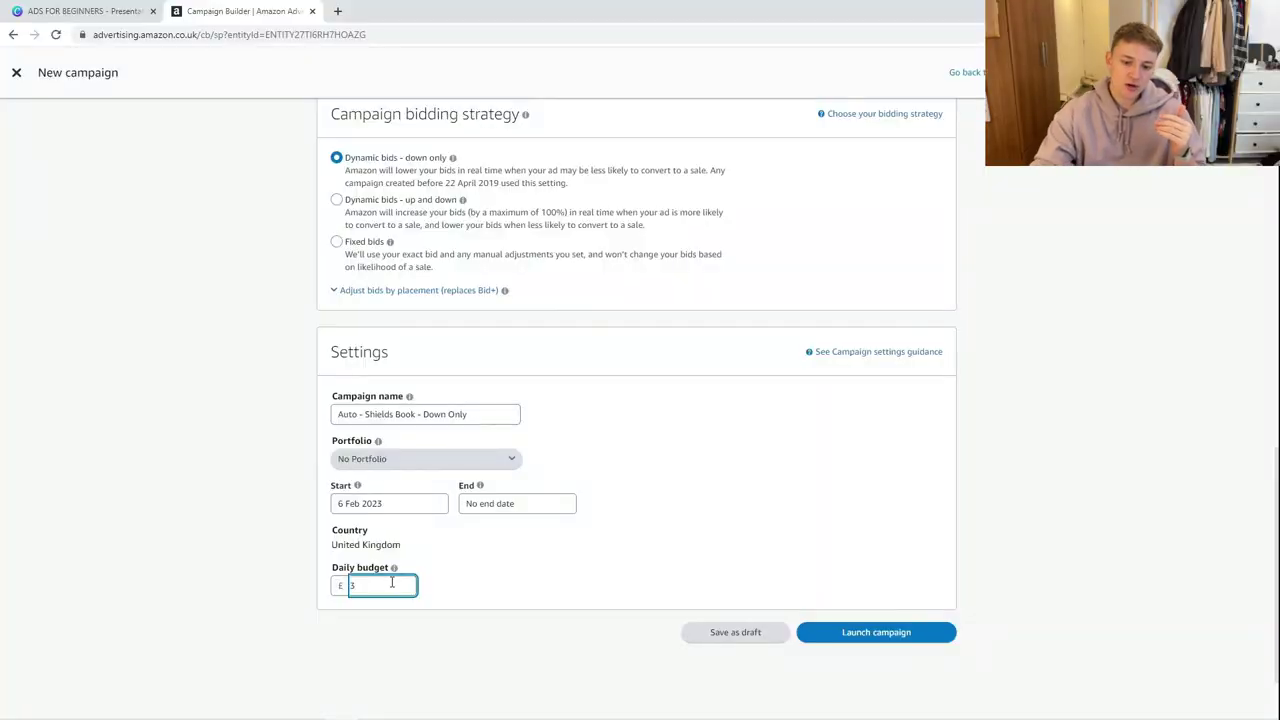
{"action": "left_click", "coordinate": [511, 574]}
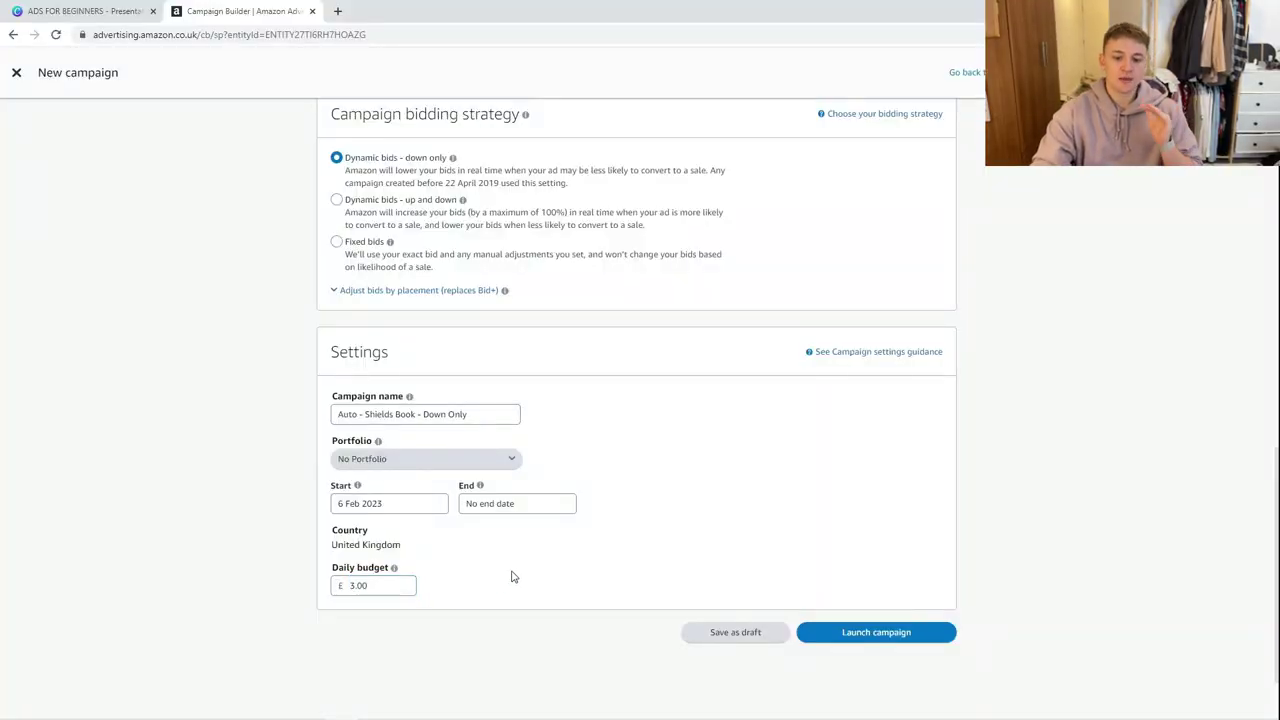
Step: Review the automatic targeting default bid against the suggested bid range, along with the bidding strategy and campaign settings
{"action": "scroll", "coordinate": [576, 571], "scroll_direction": "up", "scroll_amount": 2}
{"action": "scroll", "coordinate": [576, 571], "scroll_direction": "up", "scroll_amount": 5}
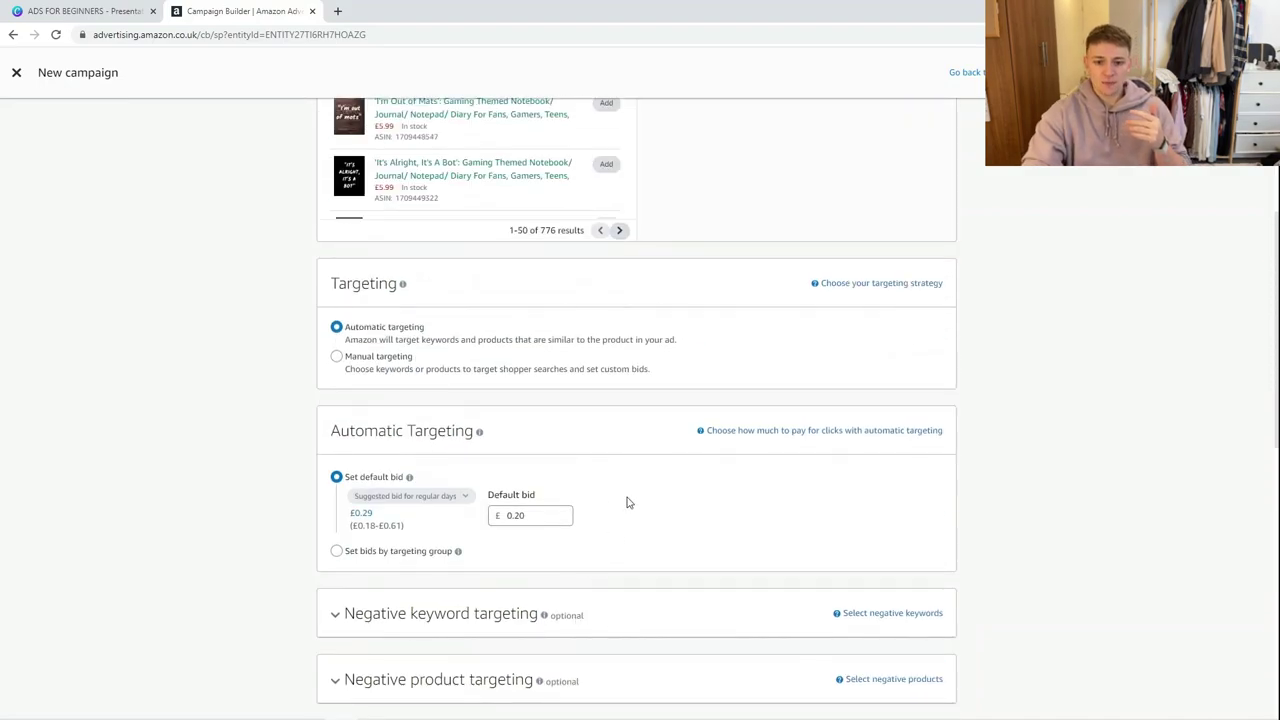
{"action": "left_click_drag", "start_coordinate": [527, 517], "coordinate": [508, 520]}
{"action": "left_click", "coordinate": [1111, 509]}
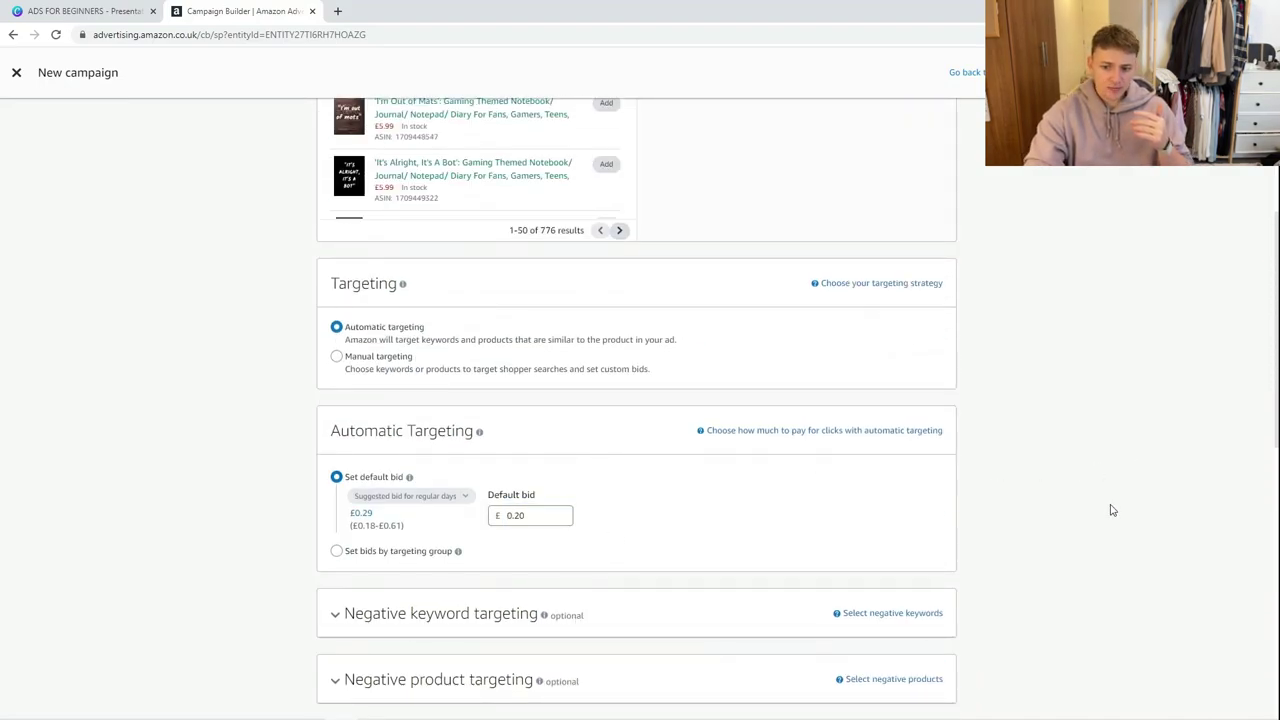
{"action": "scroll", "coordinate": [1105, 512], "scroll_direction": "down", "scroll_amount": 7}
{"action": "scroll", "coordinate": [549, 528], "scroll_direction": "up", "scroll_amount": 5}
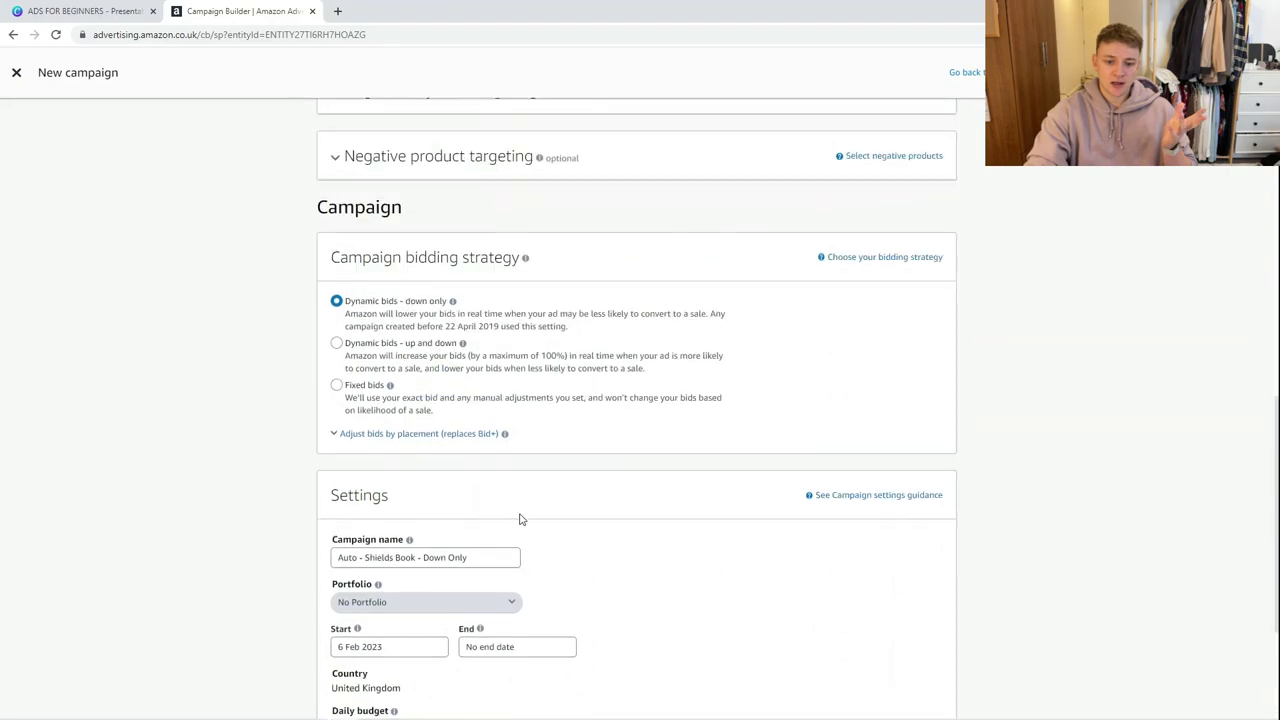
{"action": "scroll", "coordinate": [745, 381], "scroll_direction": "up", "scroll_amount": 1}
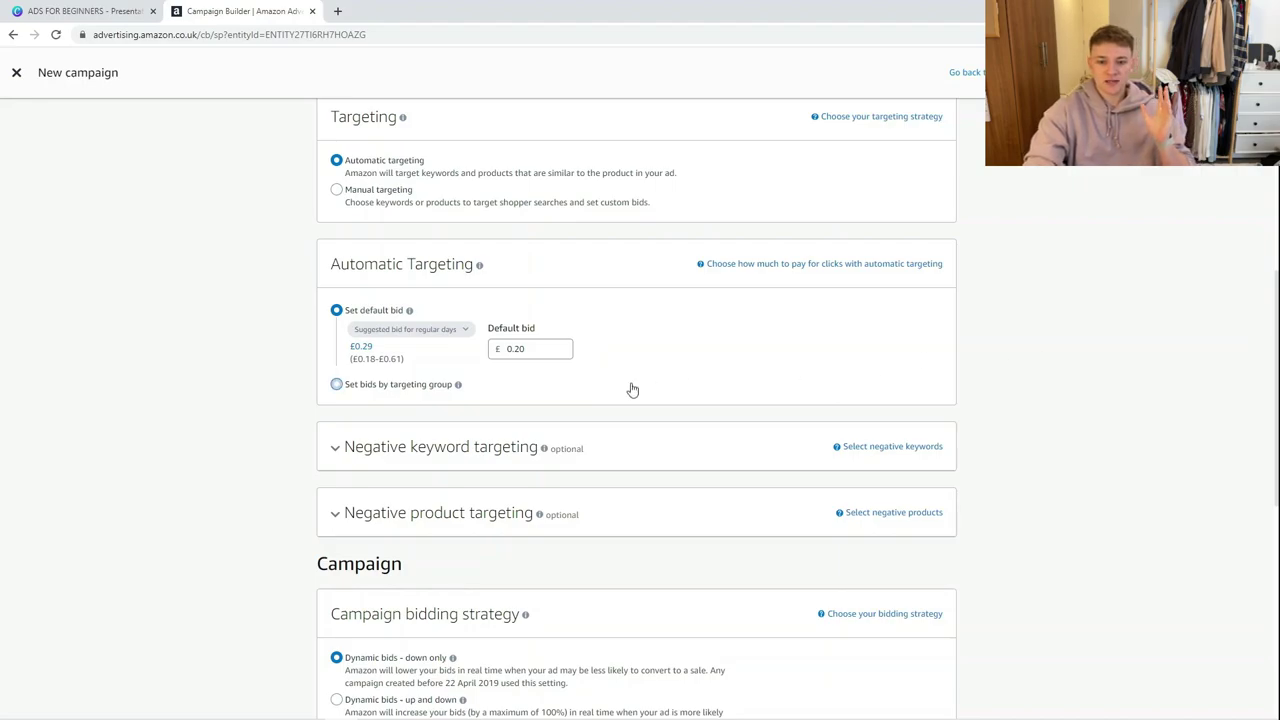
{"action": "left_click_drag", "start_coordinate": [352, 360], "coordinate": [405, 362]}
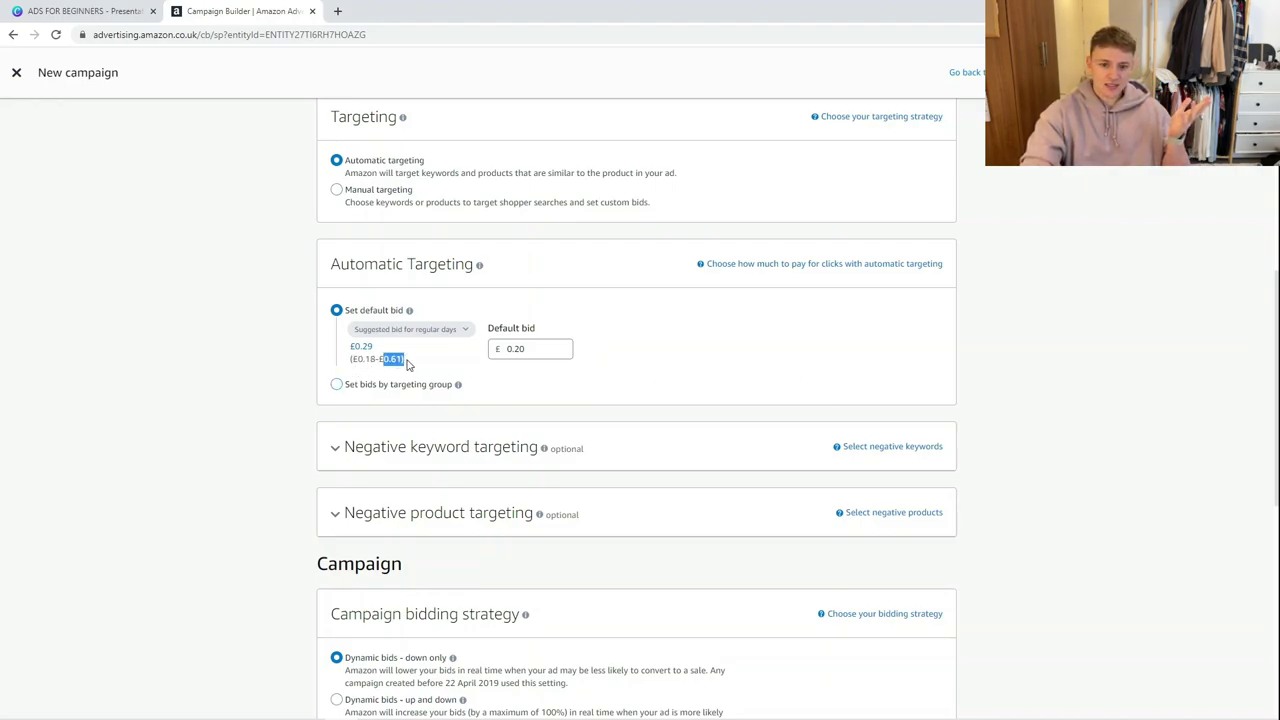
{"action": "left_click", "coordinate": [979, 379]}
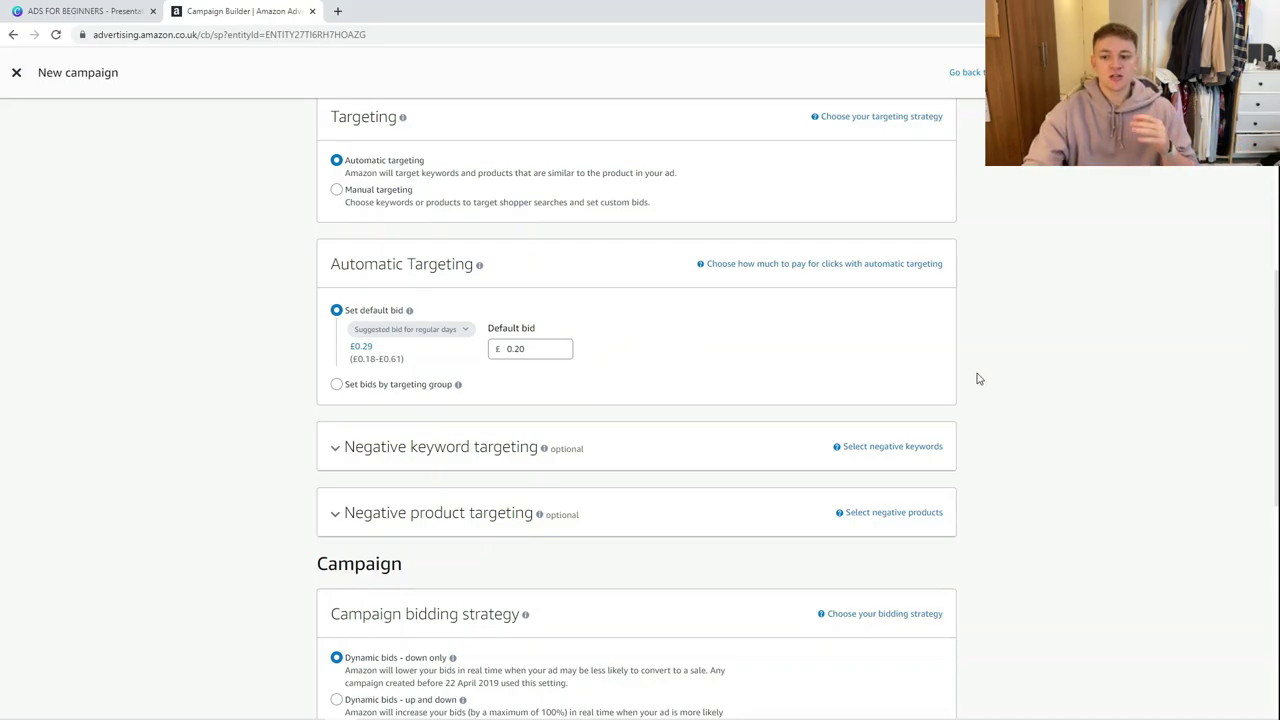
{"action": "left_click", "coordinate": [549, 351]}
{"action": "left_click", "coordinate": [996, 381]}
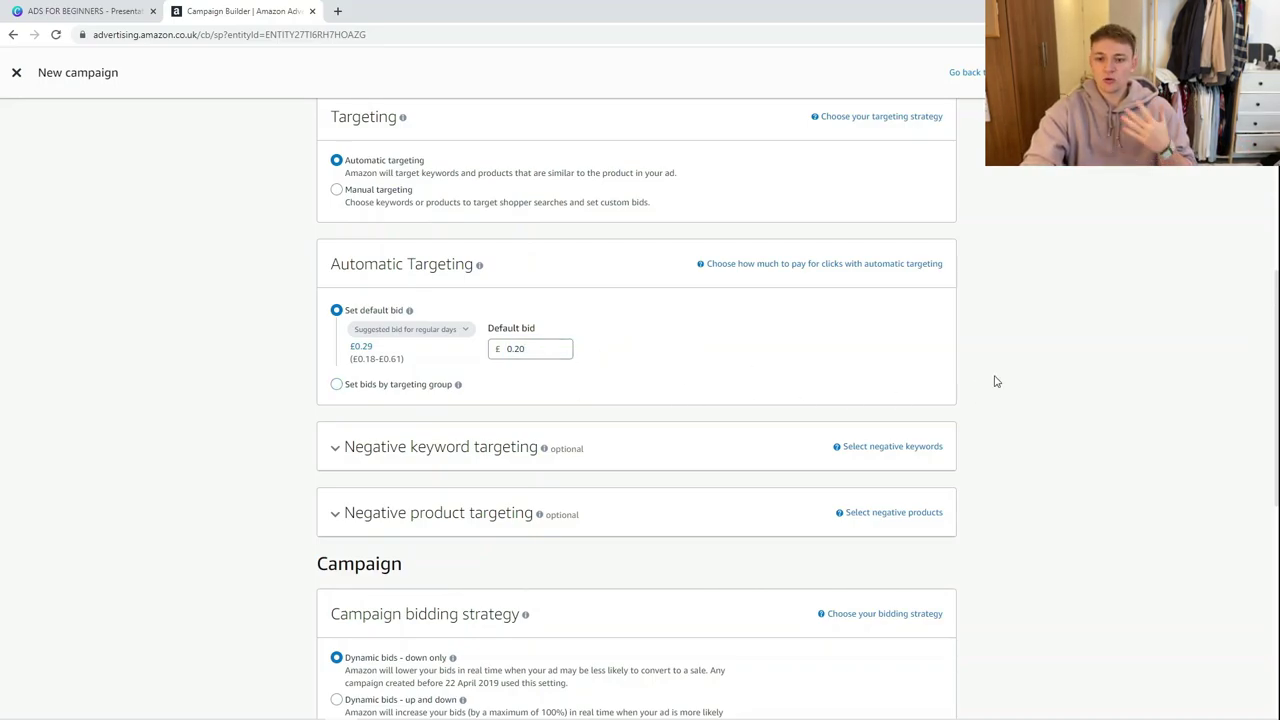
{"action": "scroll", "coordinate": [995, 380], "scroll_direction": "down", "scroll_amount": 2}
{"action": "scroll", "coordinate": [996, 385], "scroll_direction": "up", "scroll_amount": 2}
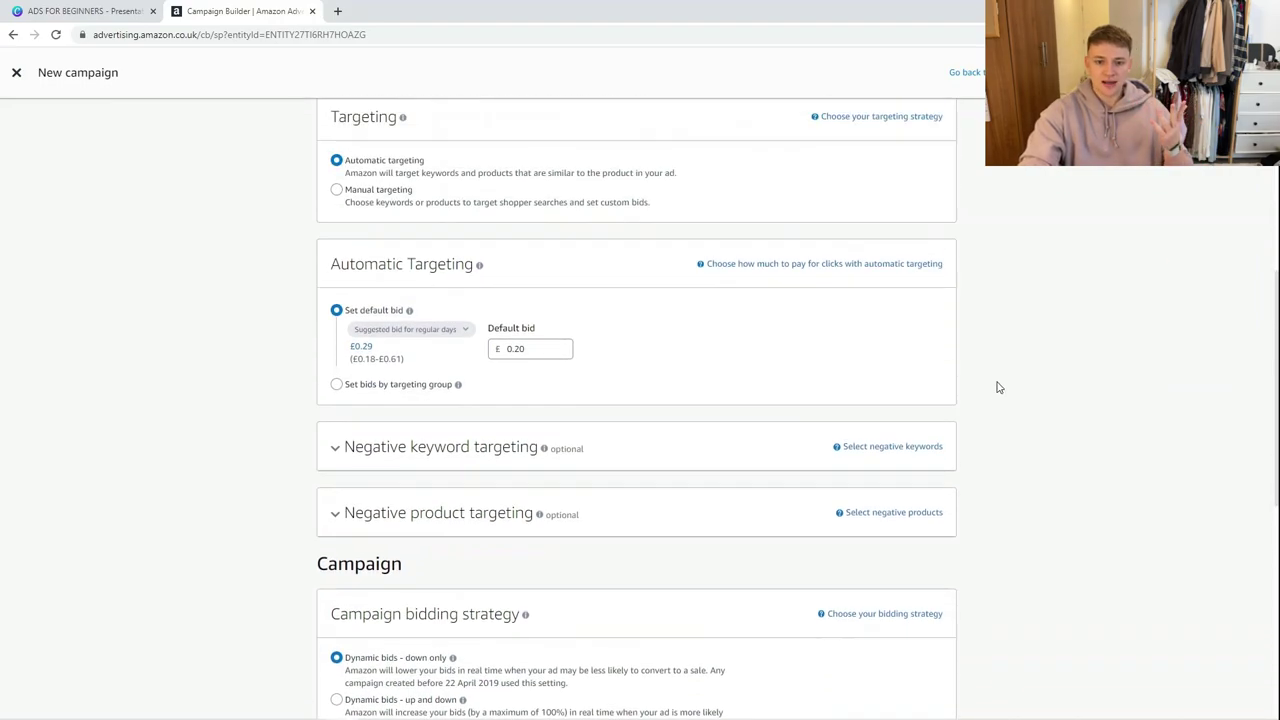
{"action": "scroll", "coordinate": [980, 416], "scroll_direction": "down", "scroll_amount": 1}
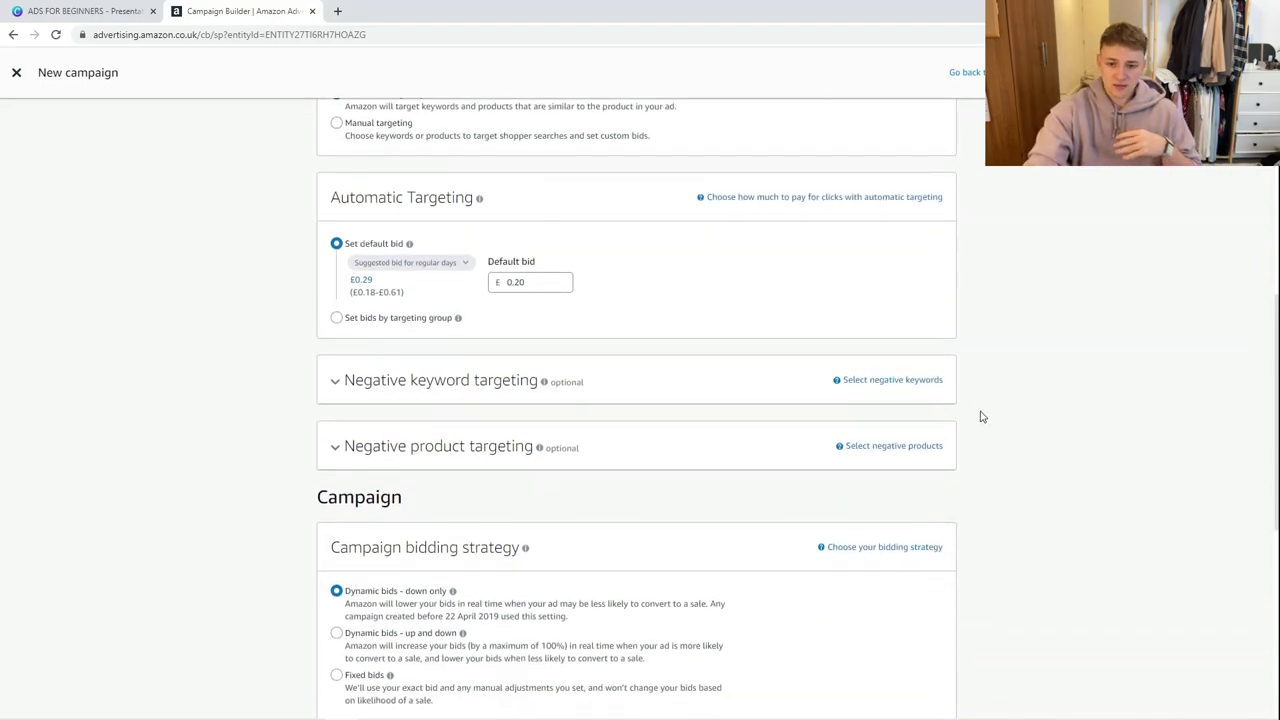
{"action": "scroll", "coordinate": [980, 416], "scroll_direction": "down", "scroll_amount": 7}
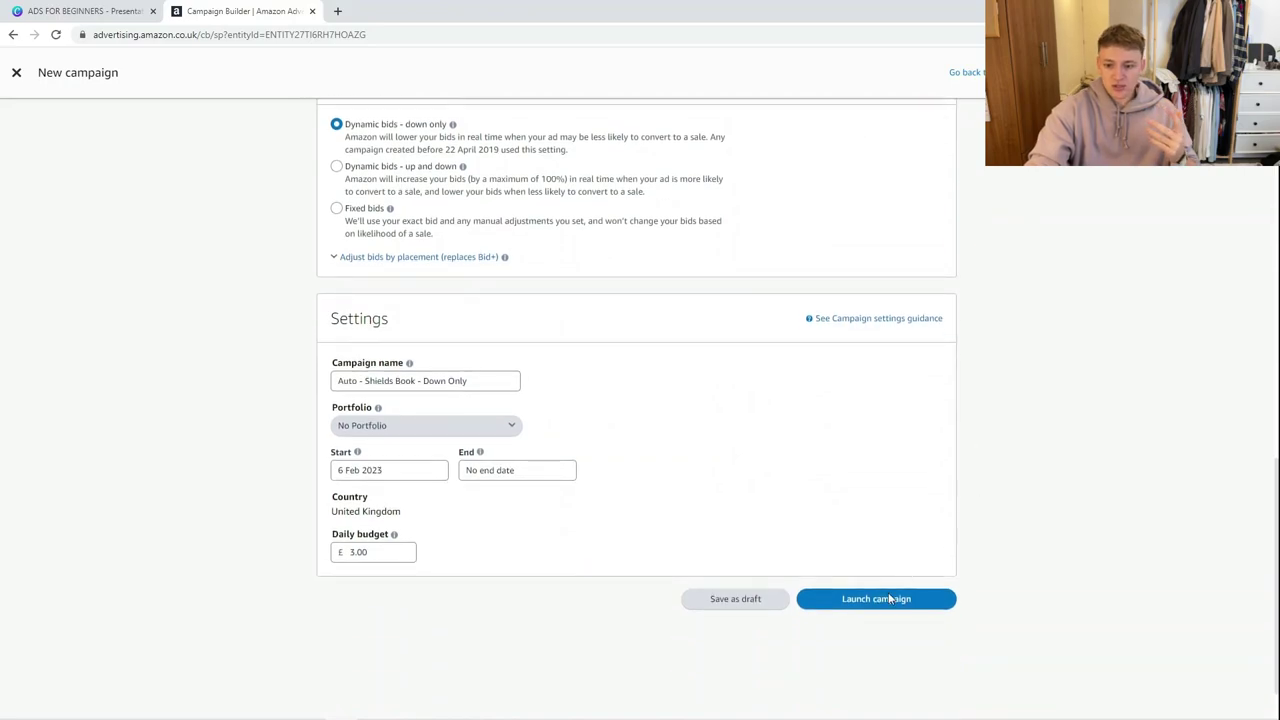
{"action": "scroll", "coordinate": [903, 540], "scroll_direction": "up", "scroll_amount": 5}
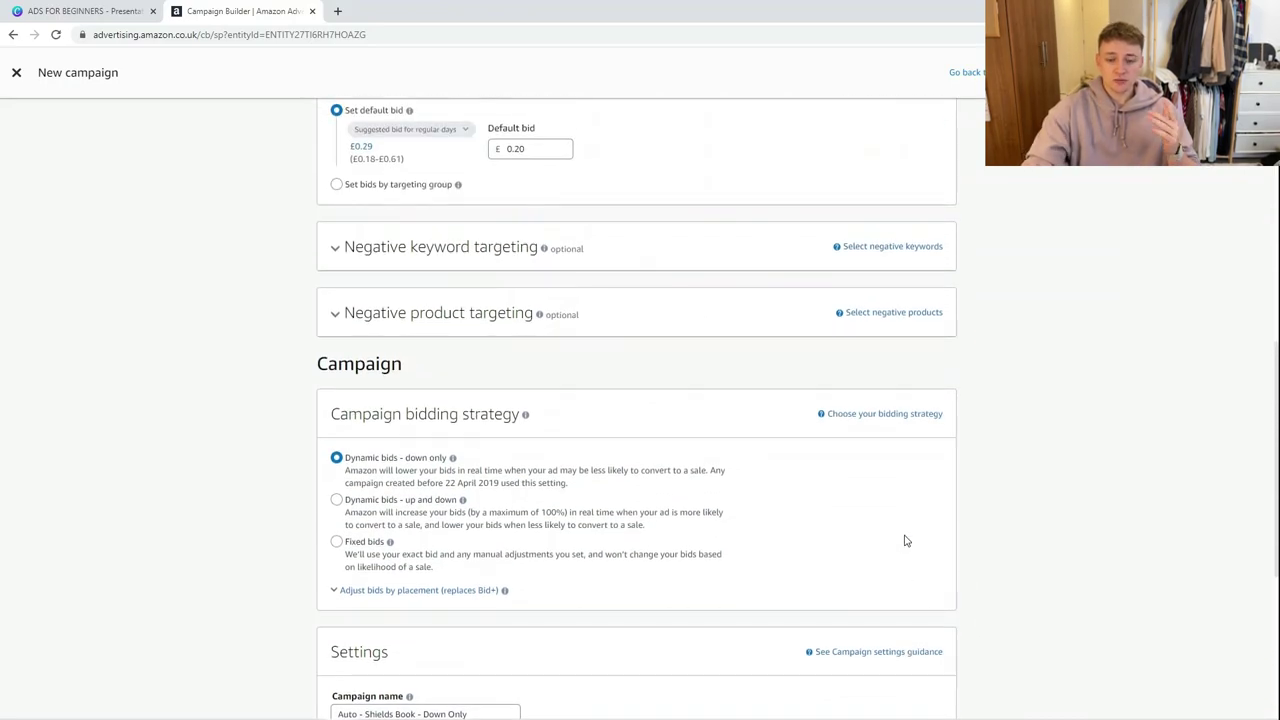
Step: Examine the book selected for advertising together with the campaign's targeting options
{"action": "scroll", "coordinate": [928, 543], "scroll_direction": "up", "scroll_amount": 10}
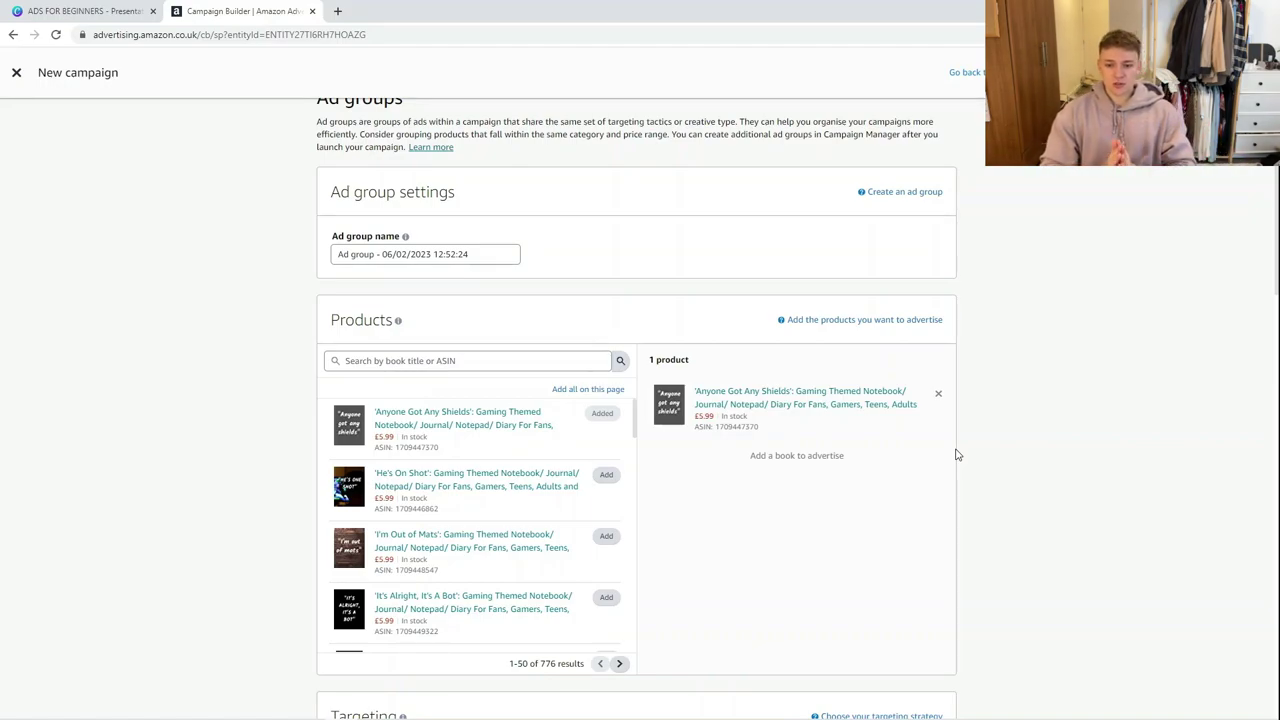
{"action": "left_click_drag", "start_coordinate": [926, 440], "coordinate": [686, 400]}
{"action": "left_click", "coordinate": [1007, 398]}
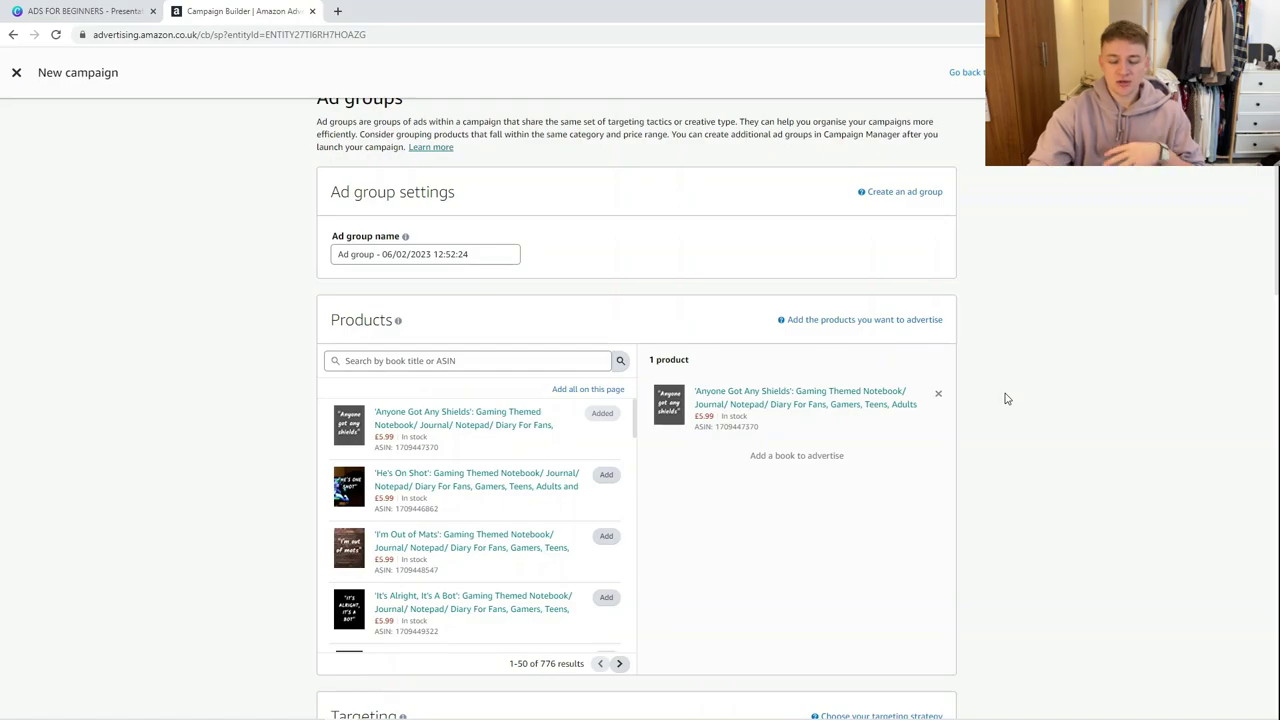
{"action": "scroll", "coordinate": [657, 428], "scroll_direction": "down", "scroll_amount": 1}
{"action": "scroll", "coordinate": [1015, 408], "scroll_direction": "down", "scroll_amount": 2}
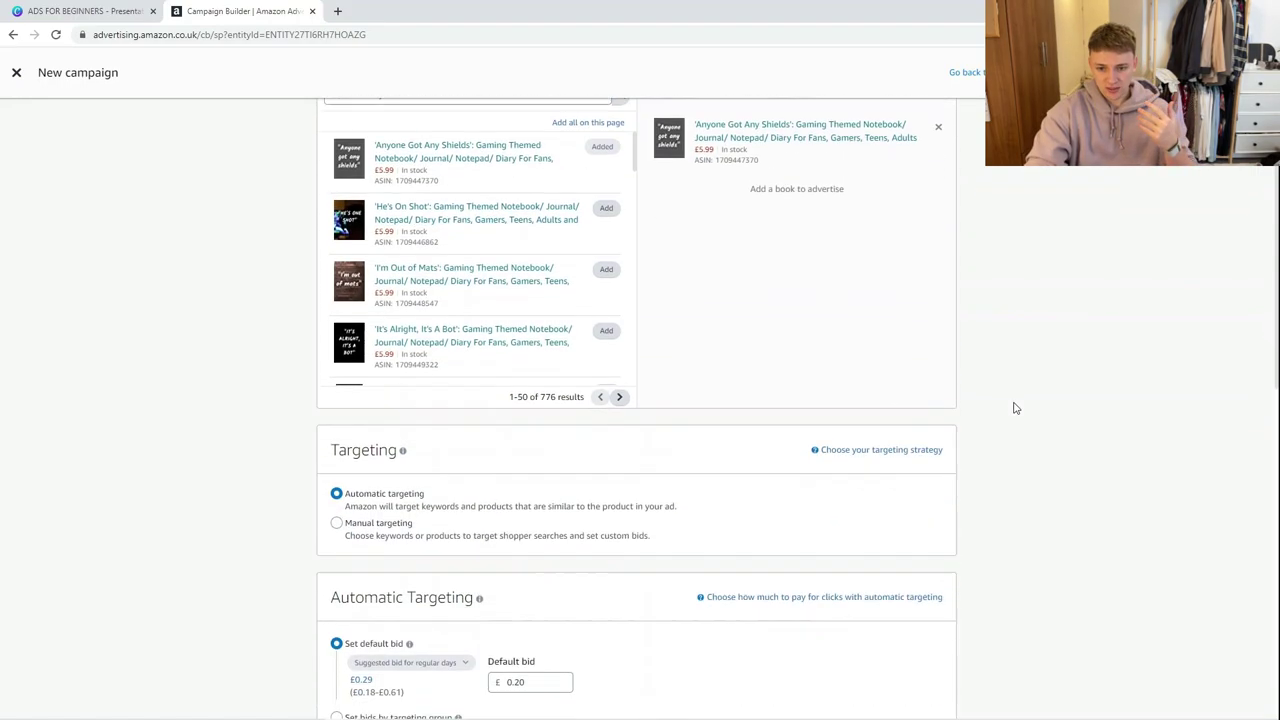
{"action": "scroll", "coordinate": [1015, 408], "scroll_direction": "down", "scroll_amount": 3}
{"action": "scroll", "coordinate": [1034, 409], "scroll_direction": "up", "scroll_amount": 3}
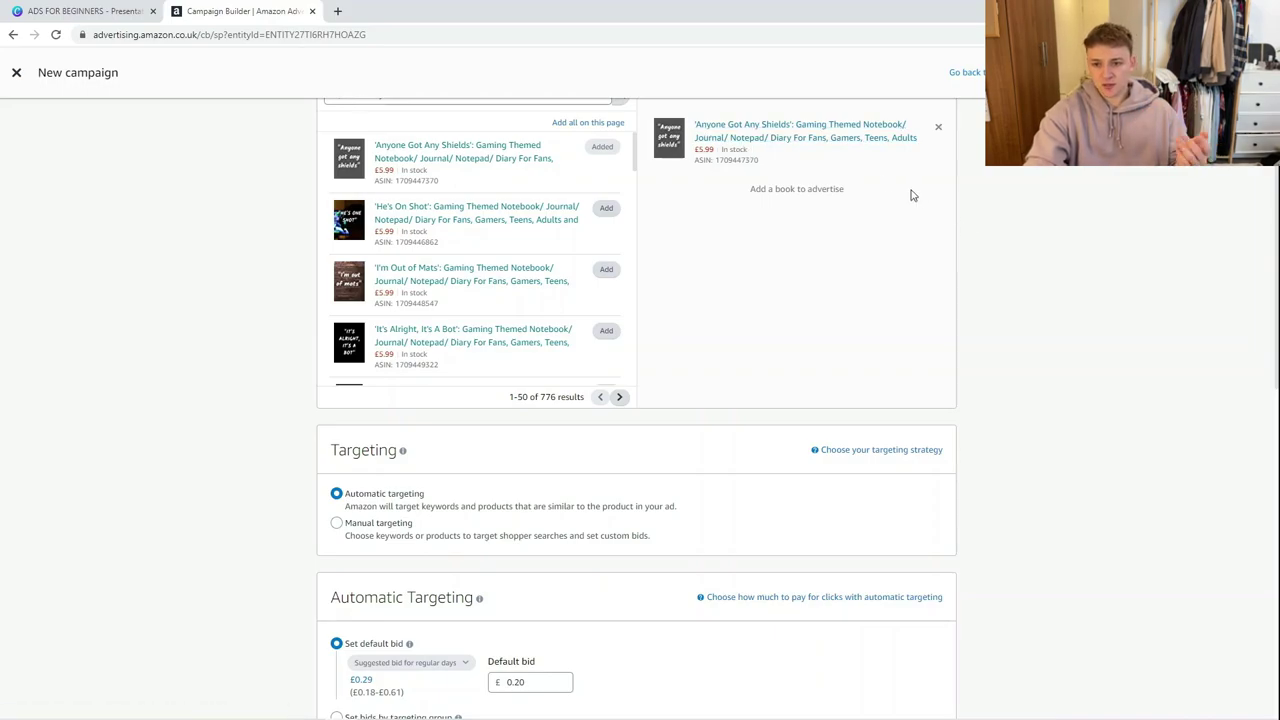
{"action": "left_click_drag", "start_coordinate": [650, 118], "coordinate": [906, 138]}
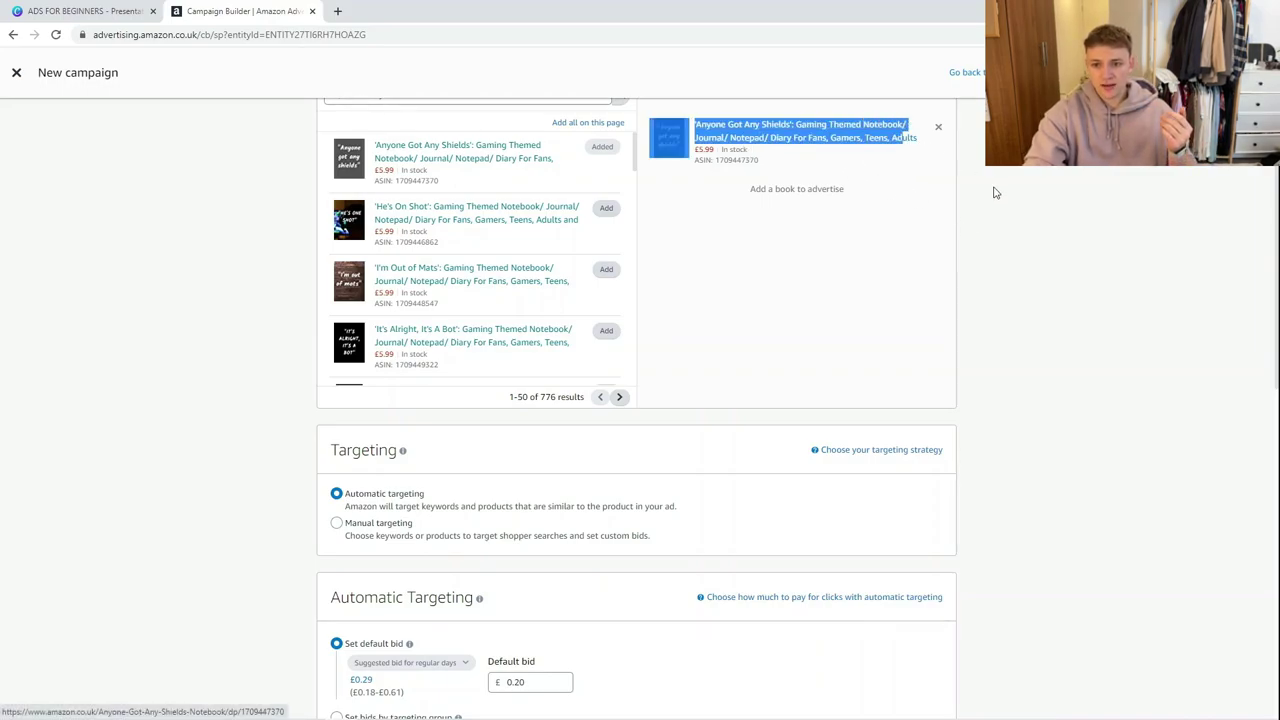
{"action": "left_click", "coordinate": [996, 192]}
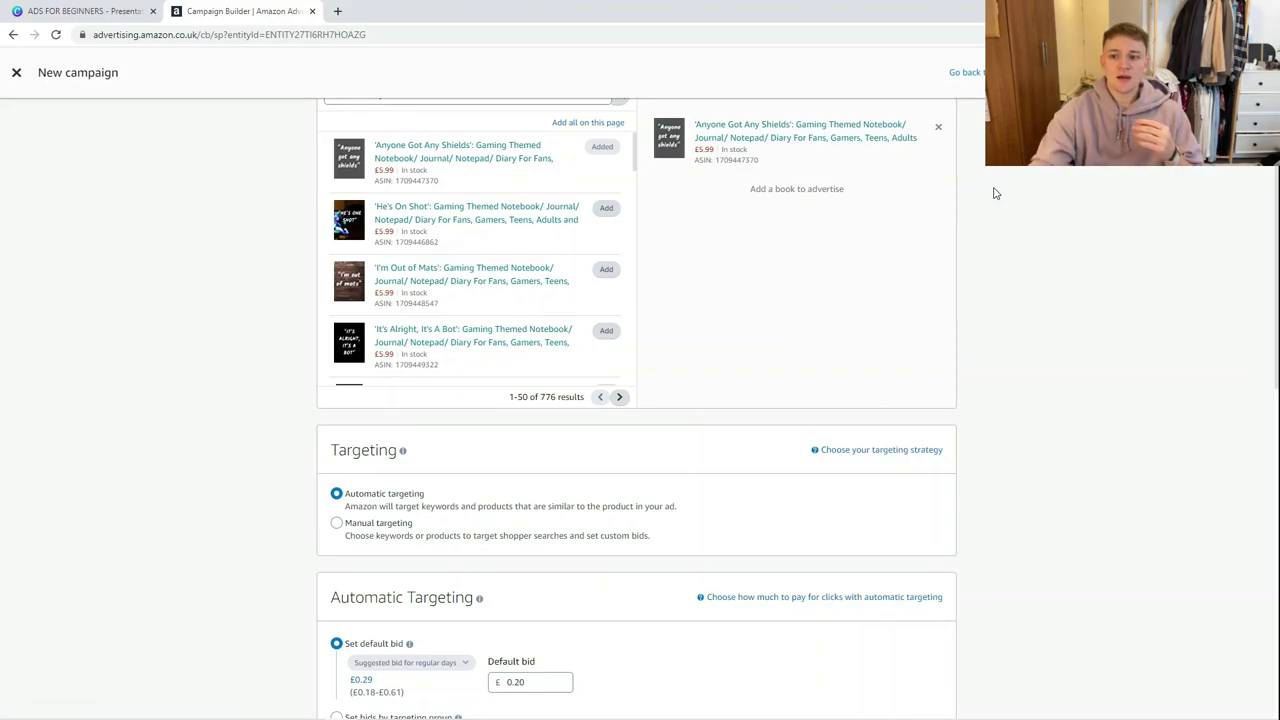
{"action": "scroll", "coordinate": [1000, 257], "scroll_direction": "down", "scroll_amount": 3}
{"action": "scroll", "coordinate": [1003, 260], "scroll_direction": "down", "scroll_amount": 3}
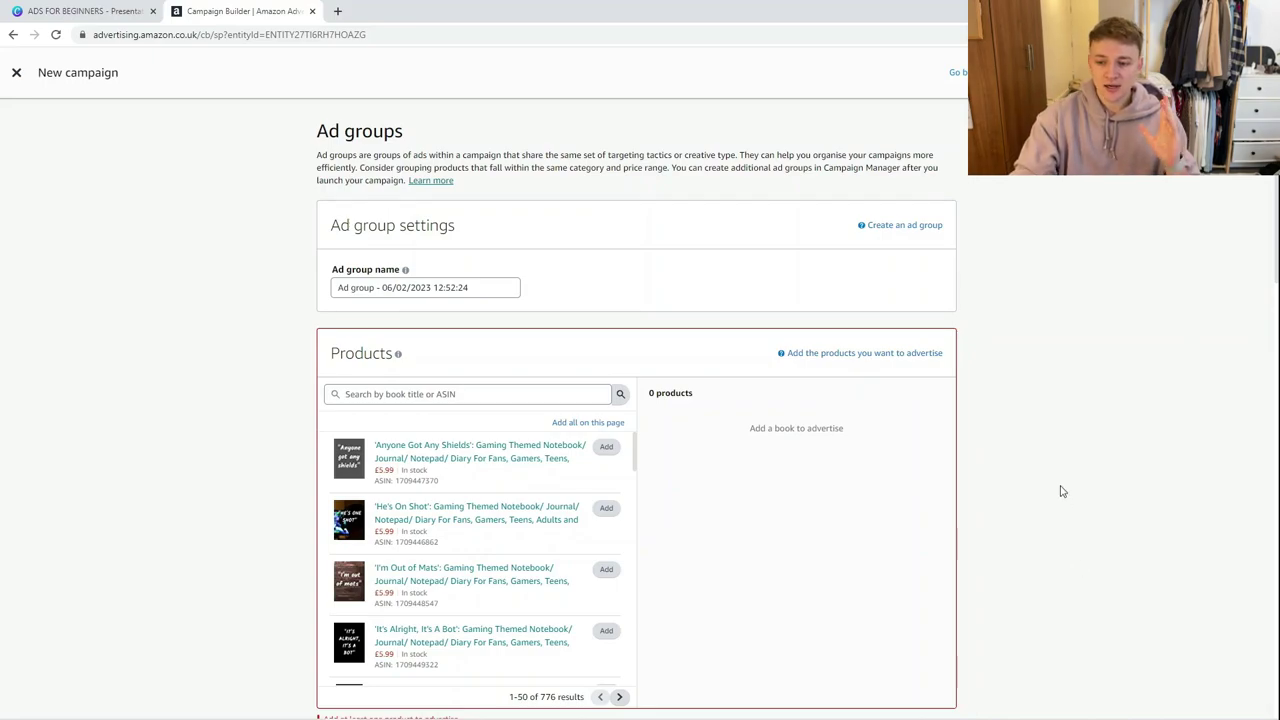
Step: Add the notebooks 'Anyone Got Any Shields', 'He's On Shot', 'I'm Out of Mats' and 'It's Alright, It's A Bot' to the advertised products
{"action": "scroll", "coordinate": [1000, 475], "scroll_direction": "down", "scroll_amount": 1}
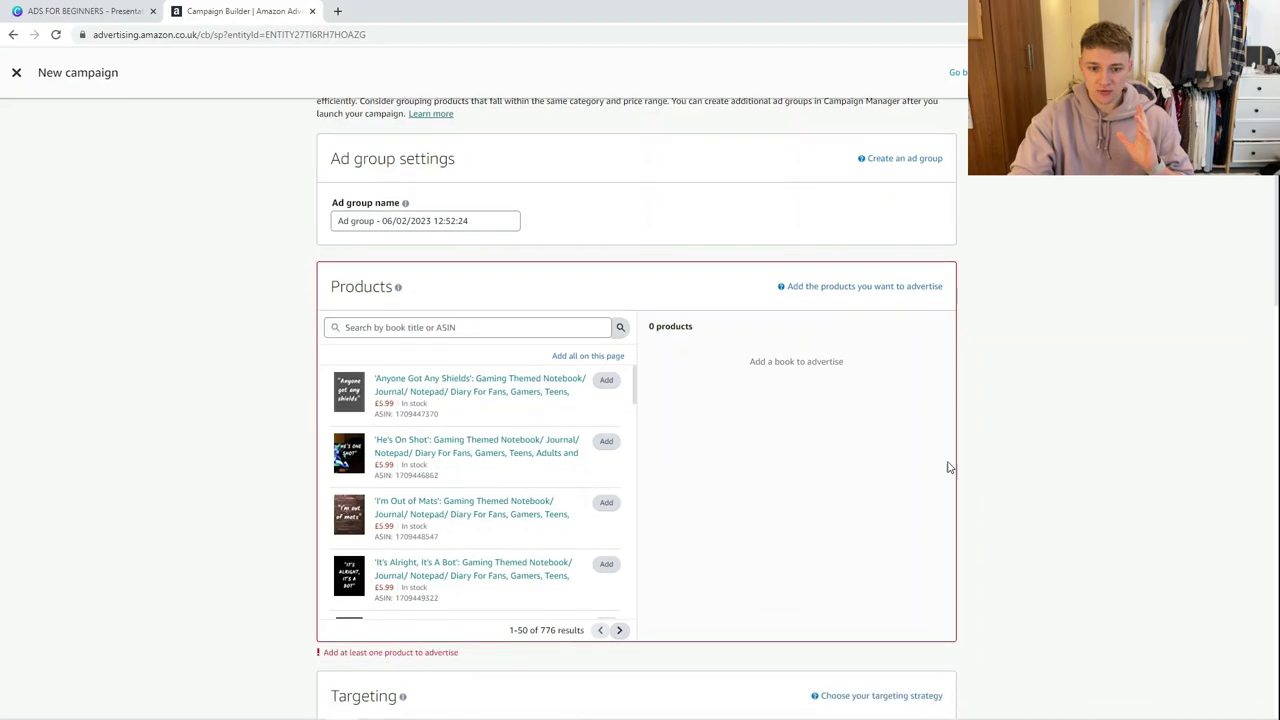
{"action": "left_click", "coordinate": [606, 380]}
{"action": "left_click", "coordinate": [606, 441]}
{"action": "left_click", "coordinate": [606, 502]}
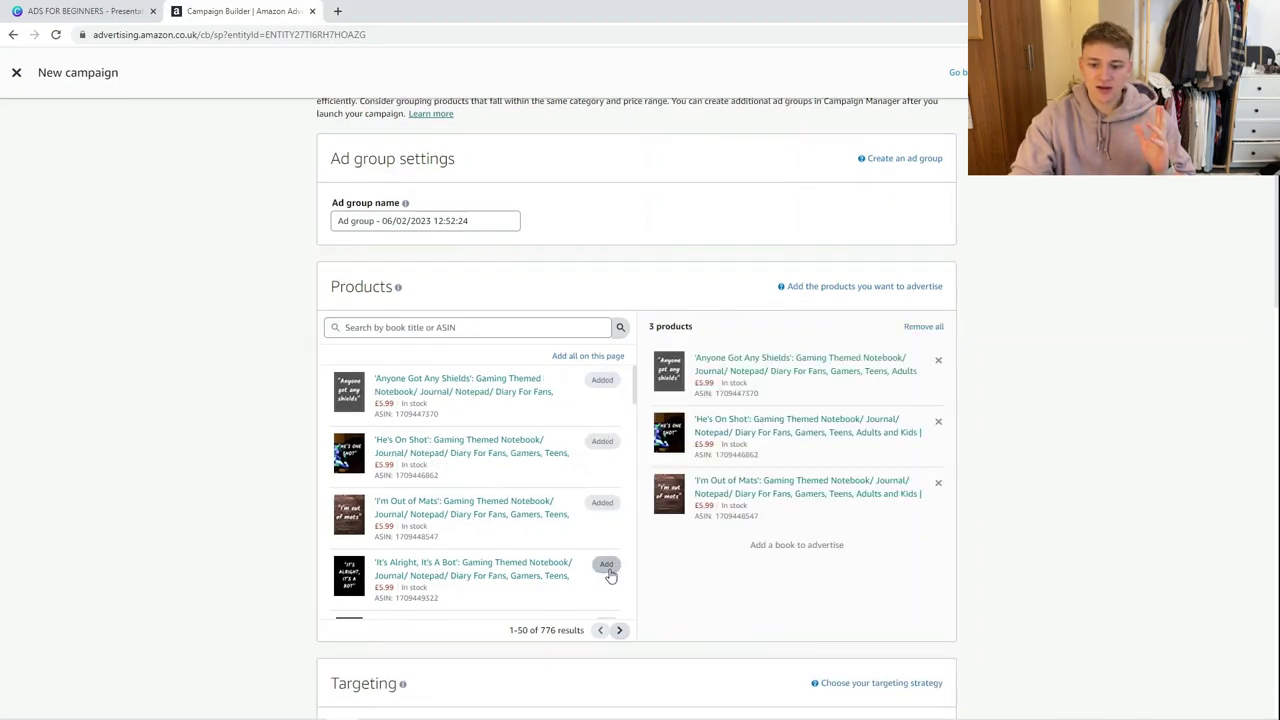
{"action": "left_click", "coordinate": [606, 564]}
Step: Set the default bid for automatic targeting to £0.08
{"action": "scroll", "coordinate": [1037, 531], "scroll_direction": "down", "scroll_amount": 1}
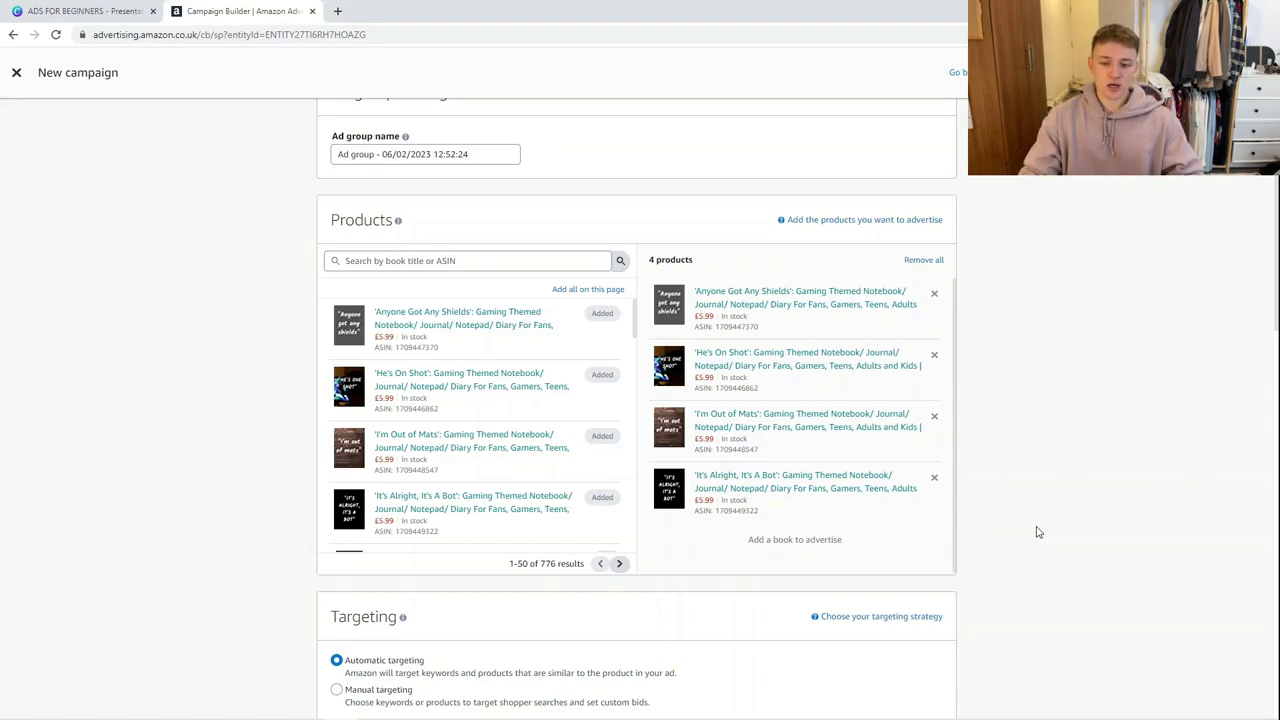
{"action": "scroll", "coordinate": [1037, 532], "scroll_direction": "down", "scroll_amount": 1}
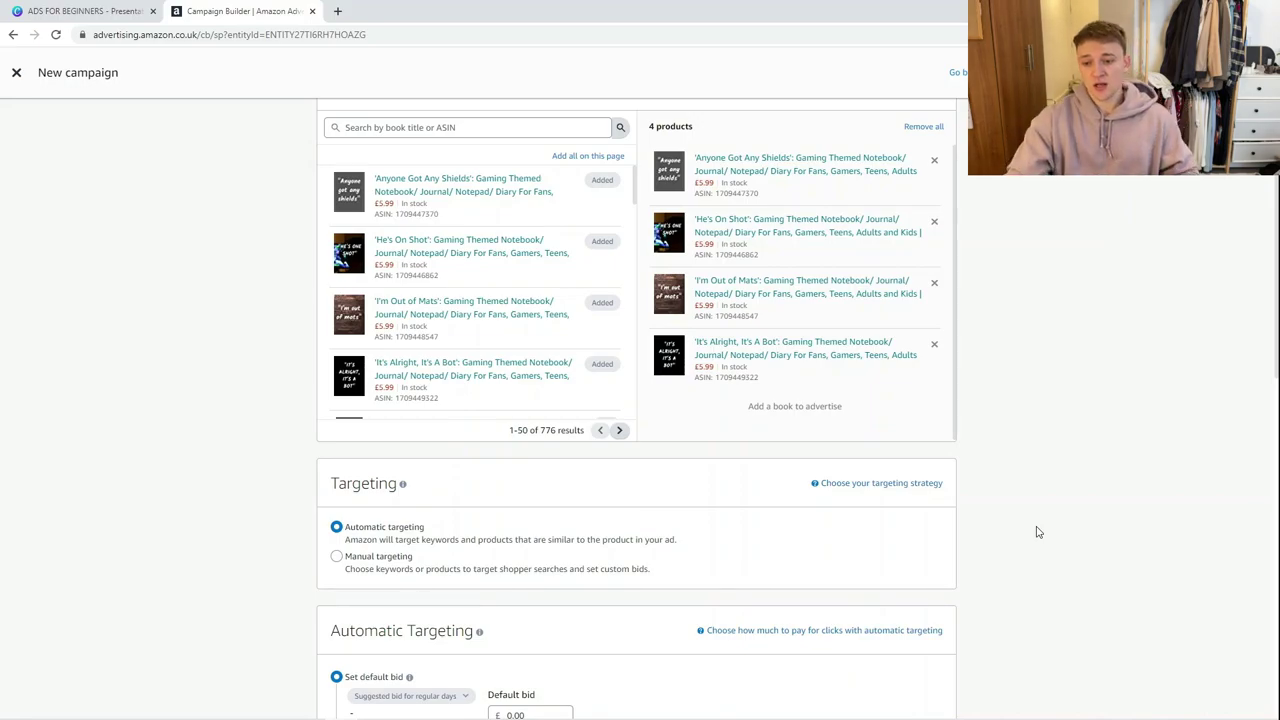
{"action": "scroll", "coordinate": [987, 388], "scroll_direction": "down", "scroll_amount": 1}
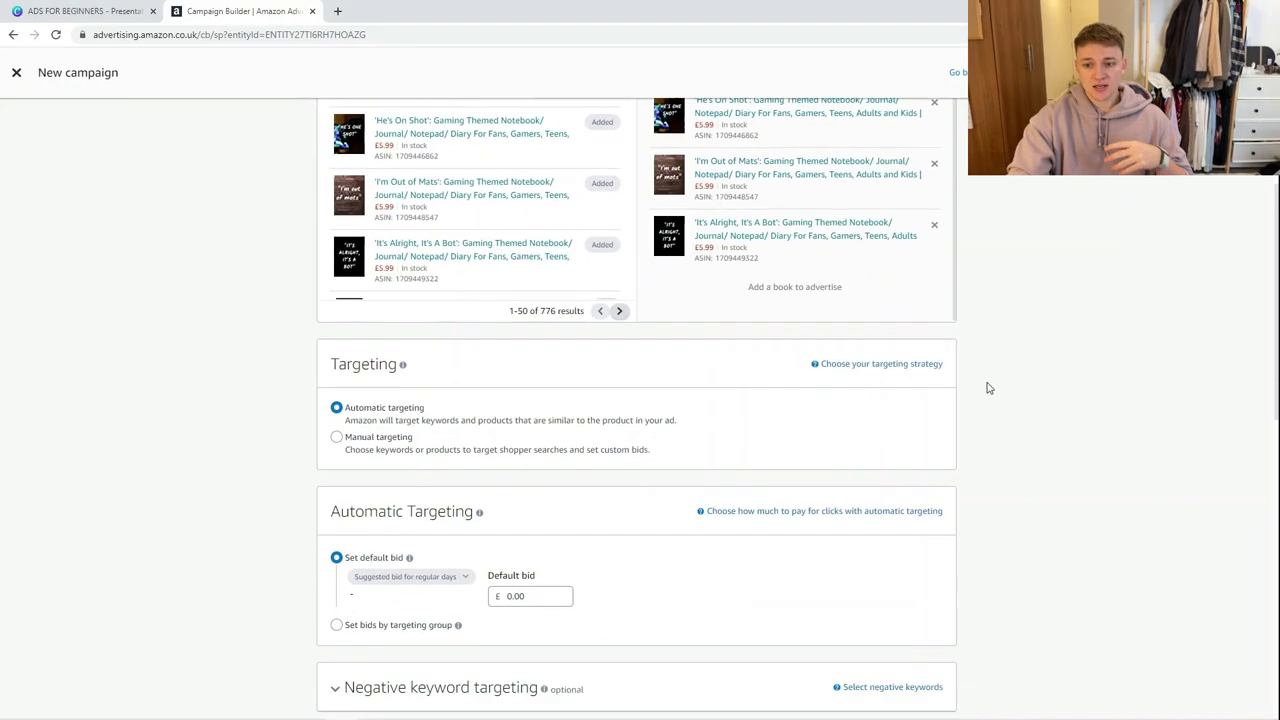
{"action": "scroll", "coordinate": [214, 434], "scroll_direction": "down", "scroll_amount": 2}
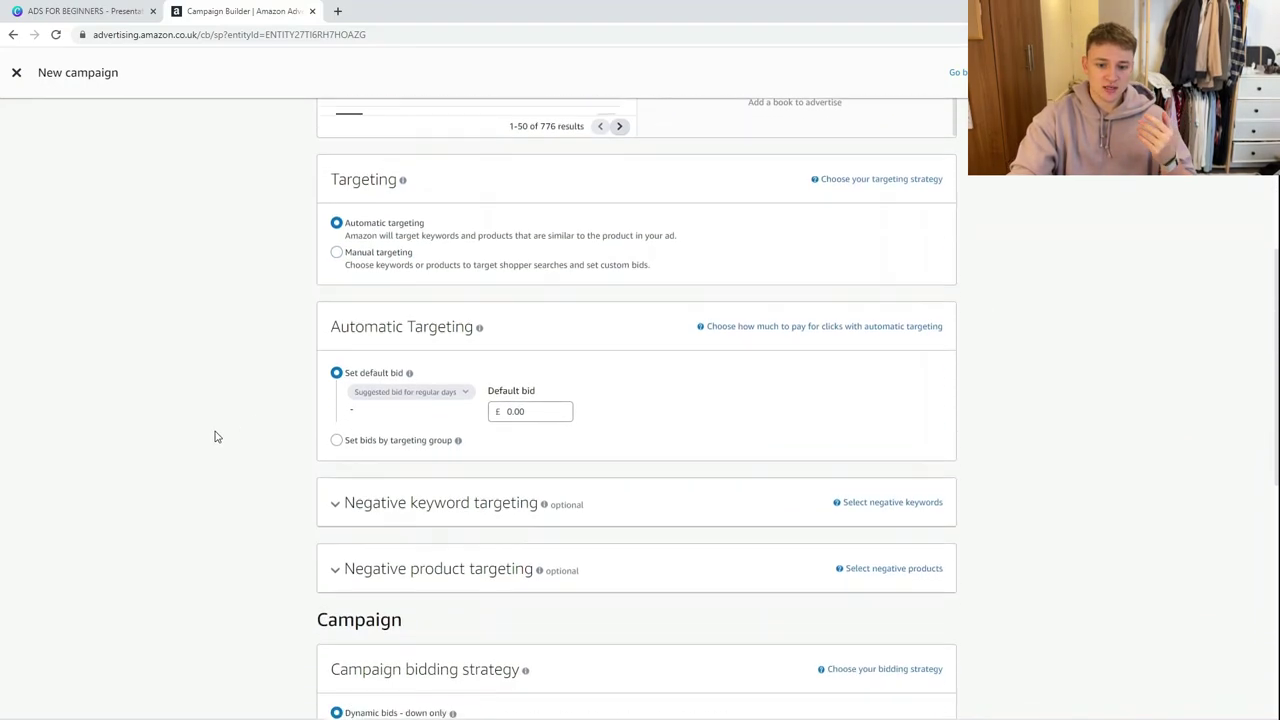
{"action": "scroll", "coordinate": [214, 437], "scroll_direction": "down", "scroll_amount": 1}
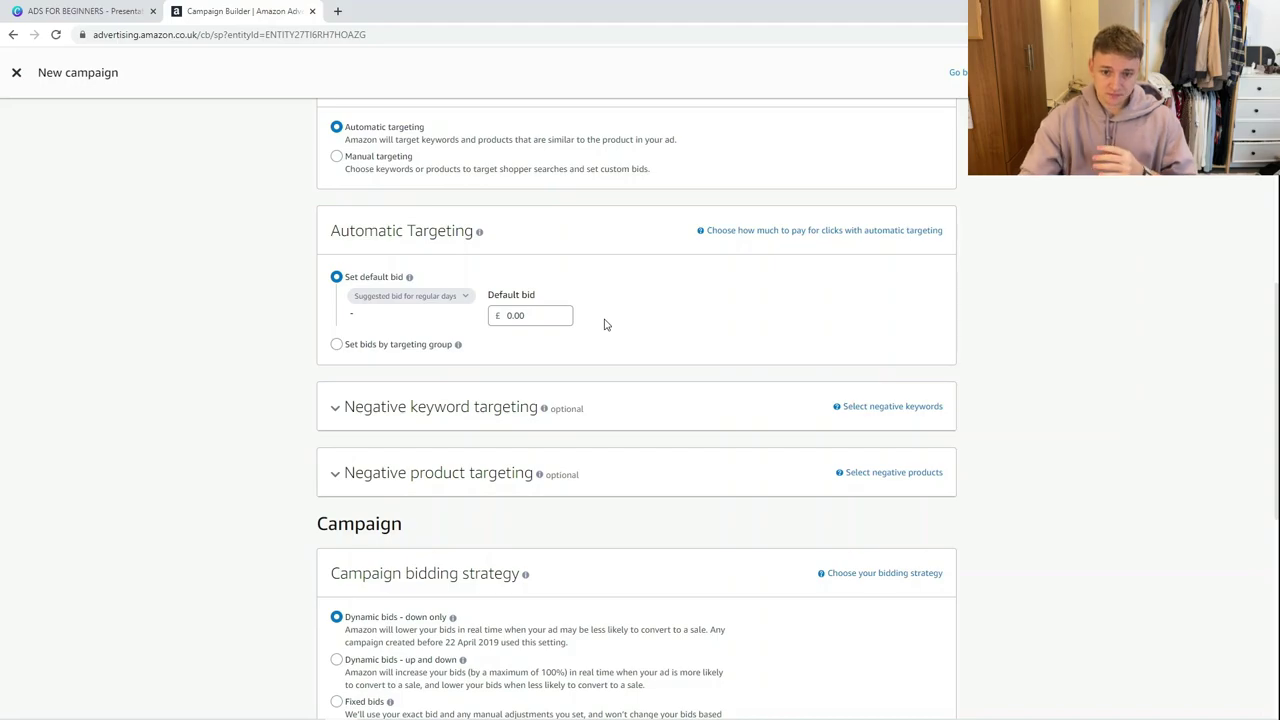
{"action": "left_click", "coordinate": [552, 319]}
{"action": "type", "text": "0"}
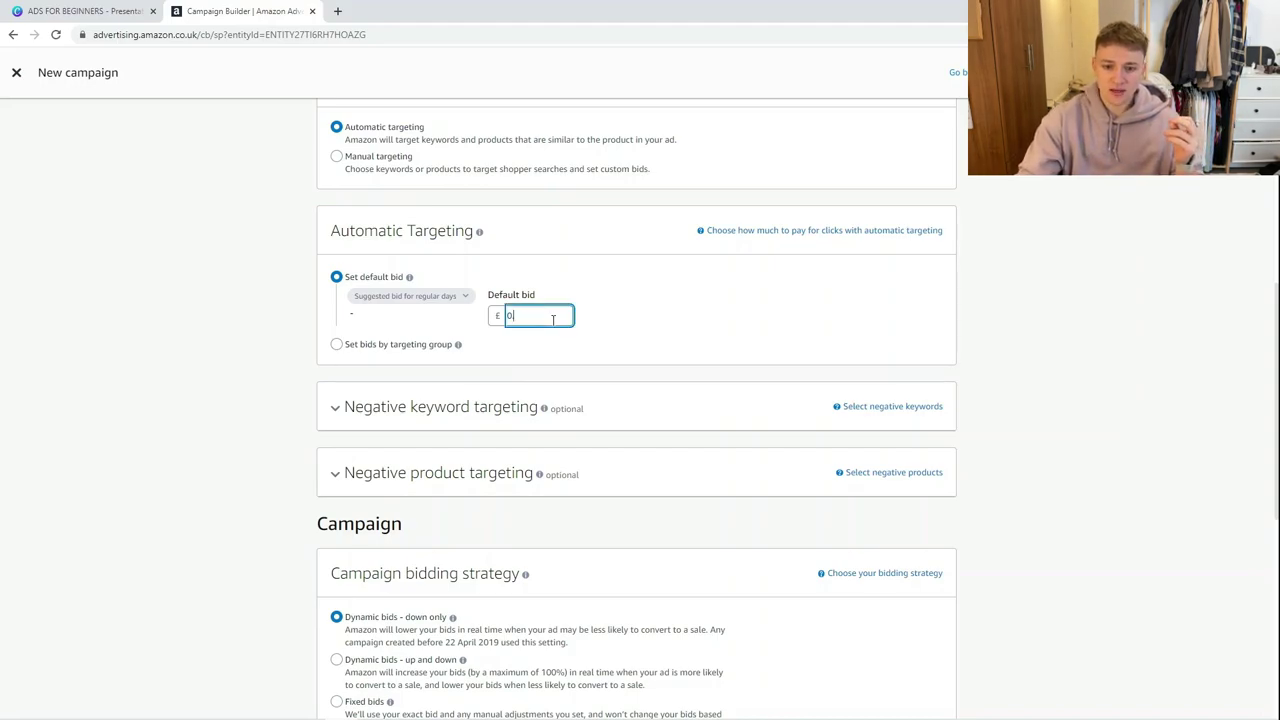
{"action": "type", "text": ".08"}
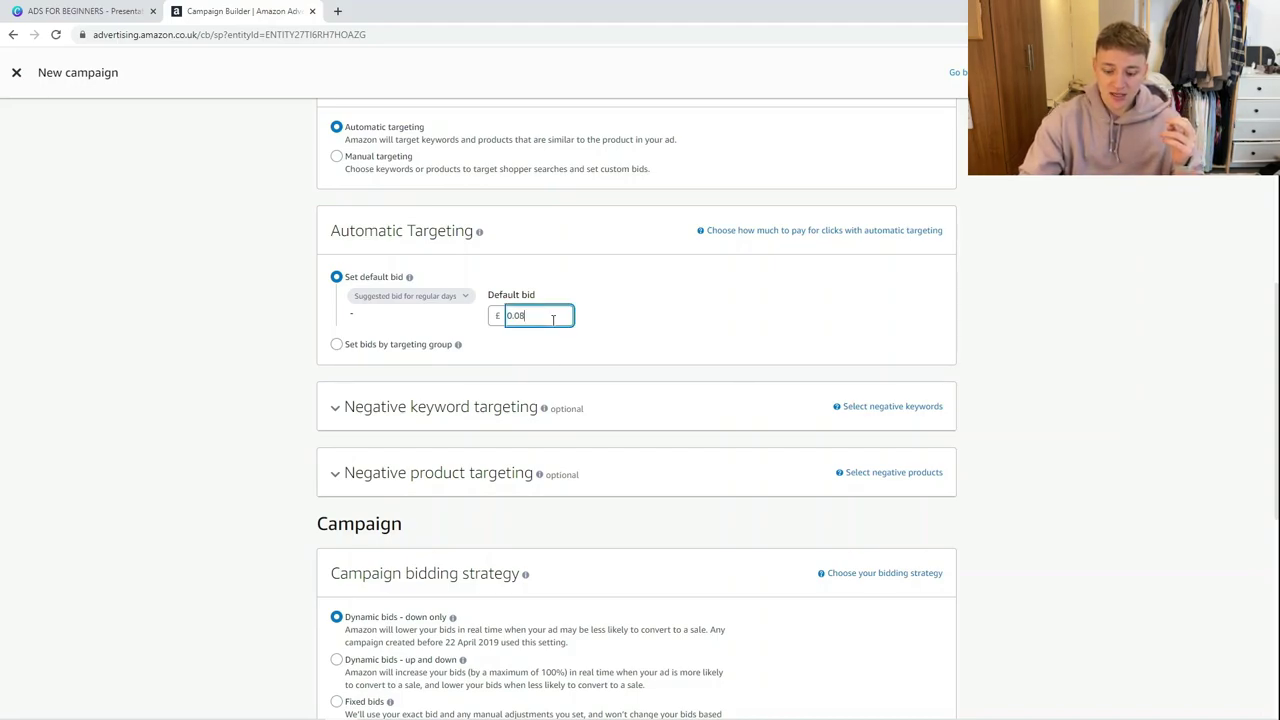
Step: Re-enter £0.08 as the default bid for automatic targeting
{"action": "left_click", "coordinate": [637, 308]}
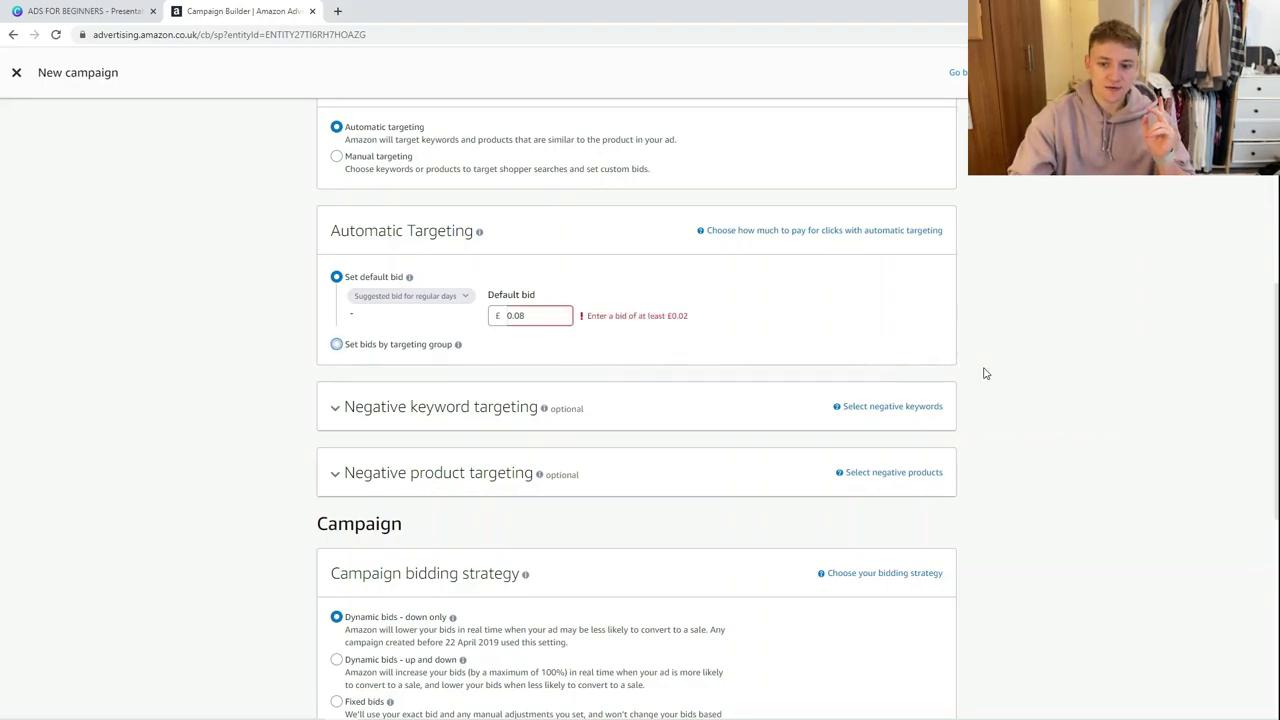
{"action": "left_click", "coordinate": [950, 400]}
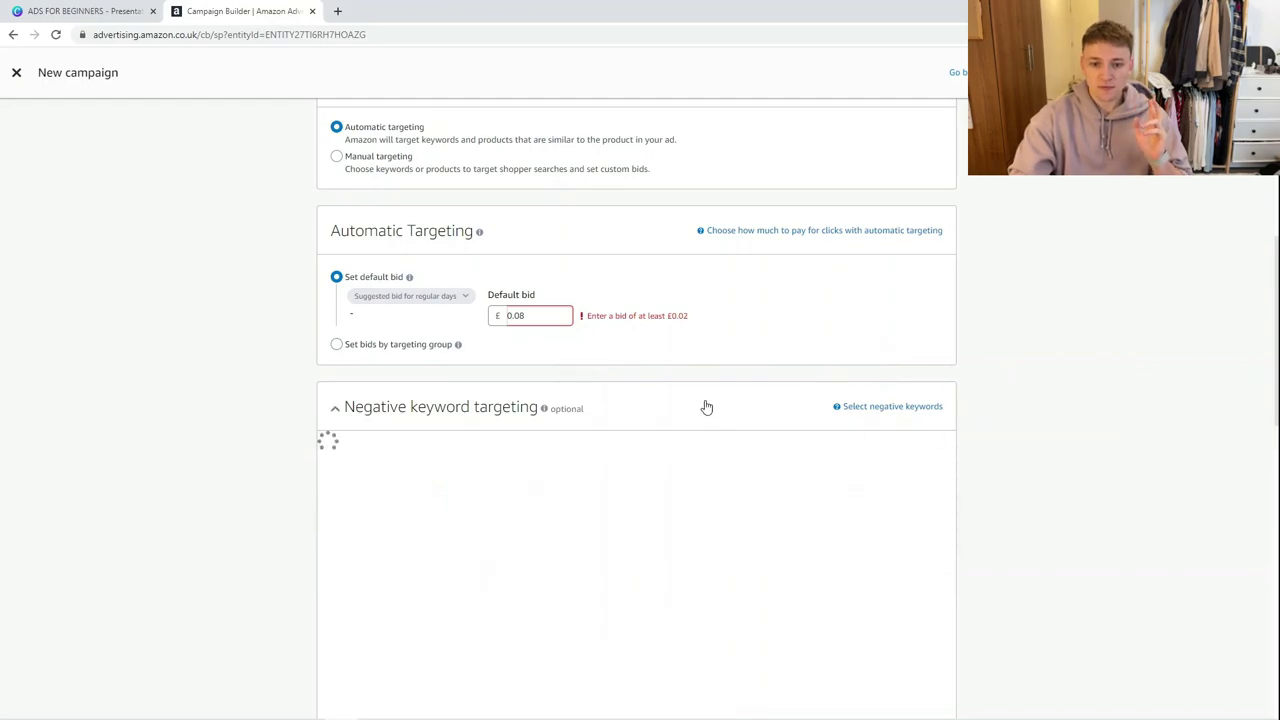
{"action": "left_click_drag", "start_coordinate": [688, 315], "coordinate": [649, 315]}
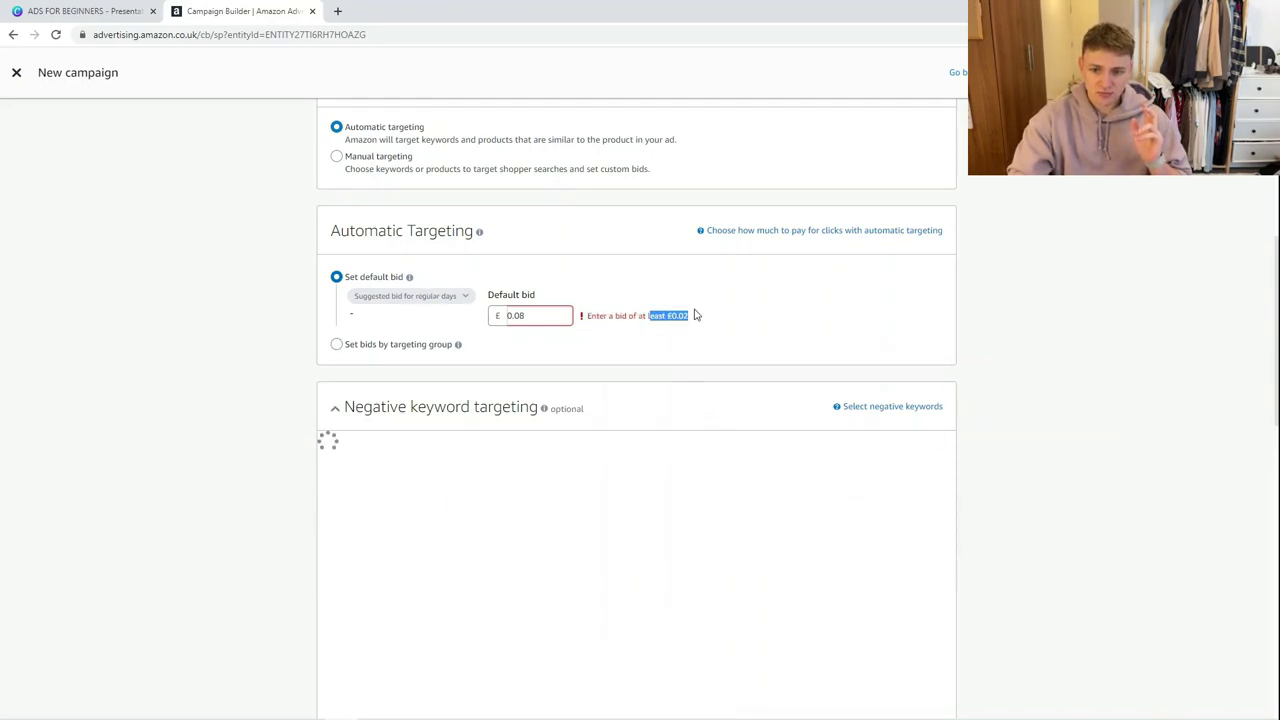
{"action": "double_click", "coordinate": [542, 325]}
{"action": "type", "text": "0"}
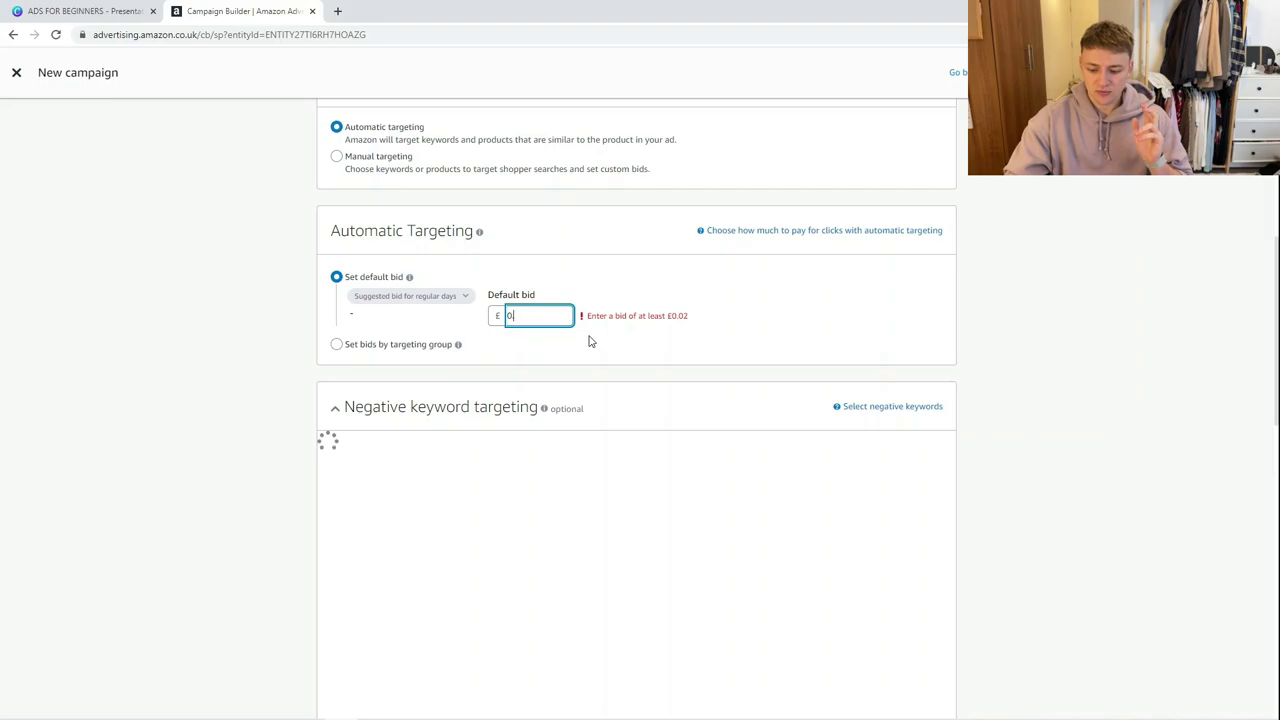
{"action": "type", "text": ".08"}
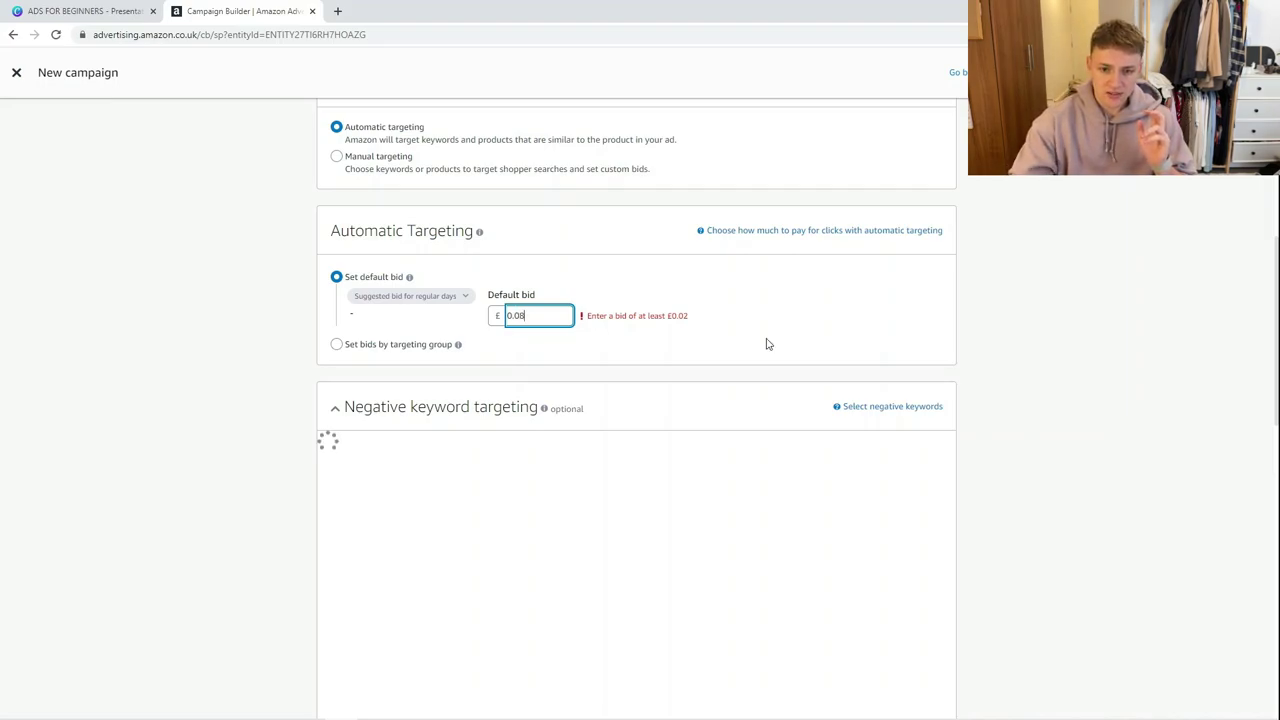
{"action": "left_click", "coordinate": [1000, 343]}
Step: Expand the bid adjustments by placement under the campaign bidding strategy and set top of search (first page) to 100%
{"action": "scroll", "coordinate": [998, 355], "scroll_direction": "down", "scroll_amount": 3}
{"action": "scroll", "coordinate": [446, 360], "scroll_direction": "down", "scroll_amount": 5}
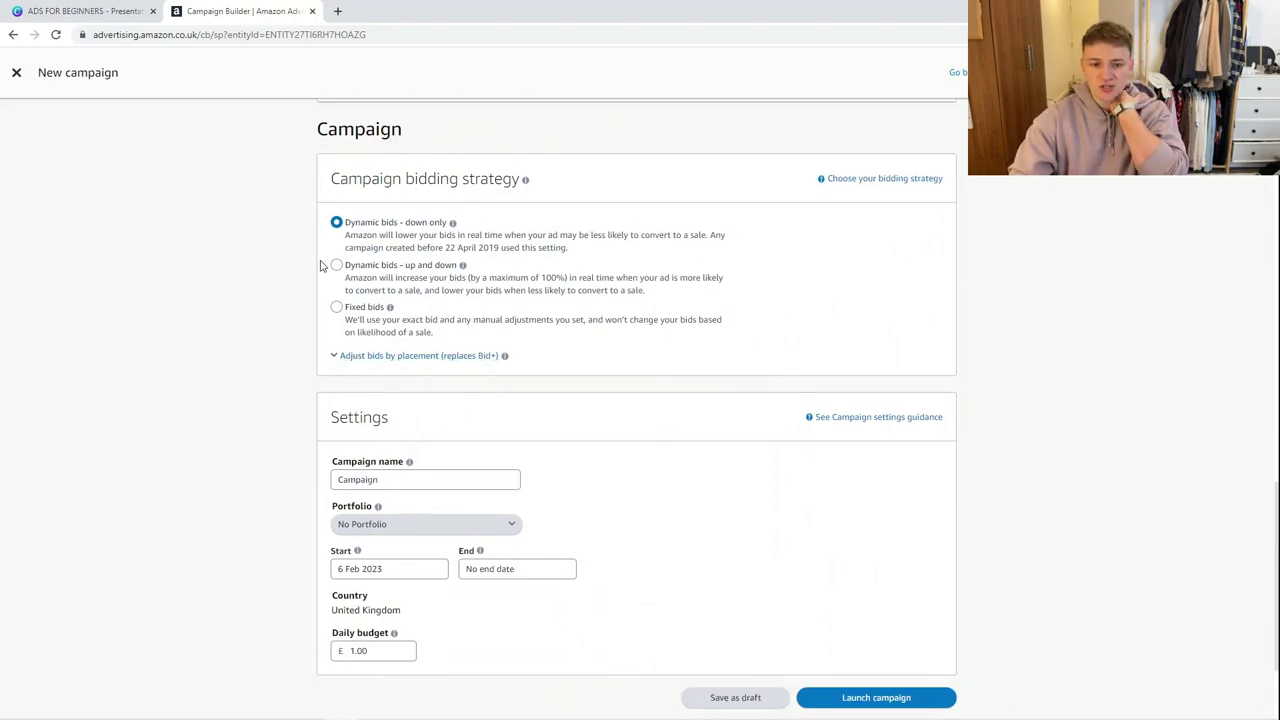
{"action": "left_click_drag", "start_coordinate": [470, 240], "coordinate": [350, 225]}
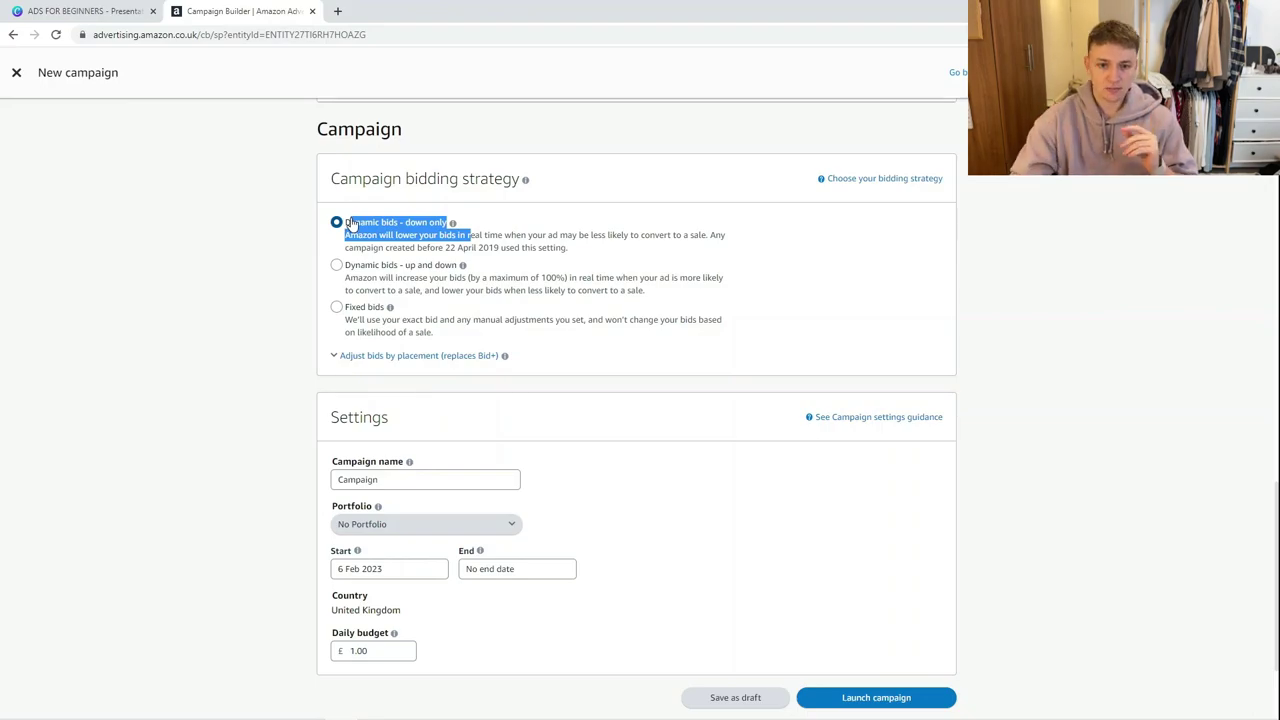
{"action": "left_click", "coordinate": [234, 251]}
{"action": "scroll", "coordinate": [234, 252], "scroll_direction": "up", "scroll_amount": 10}
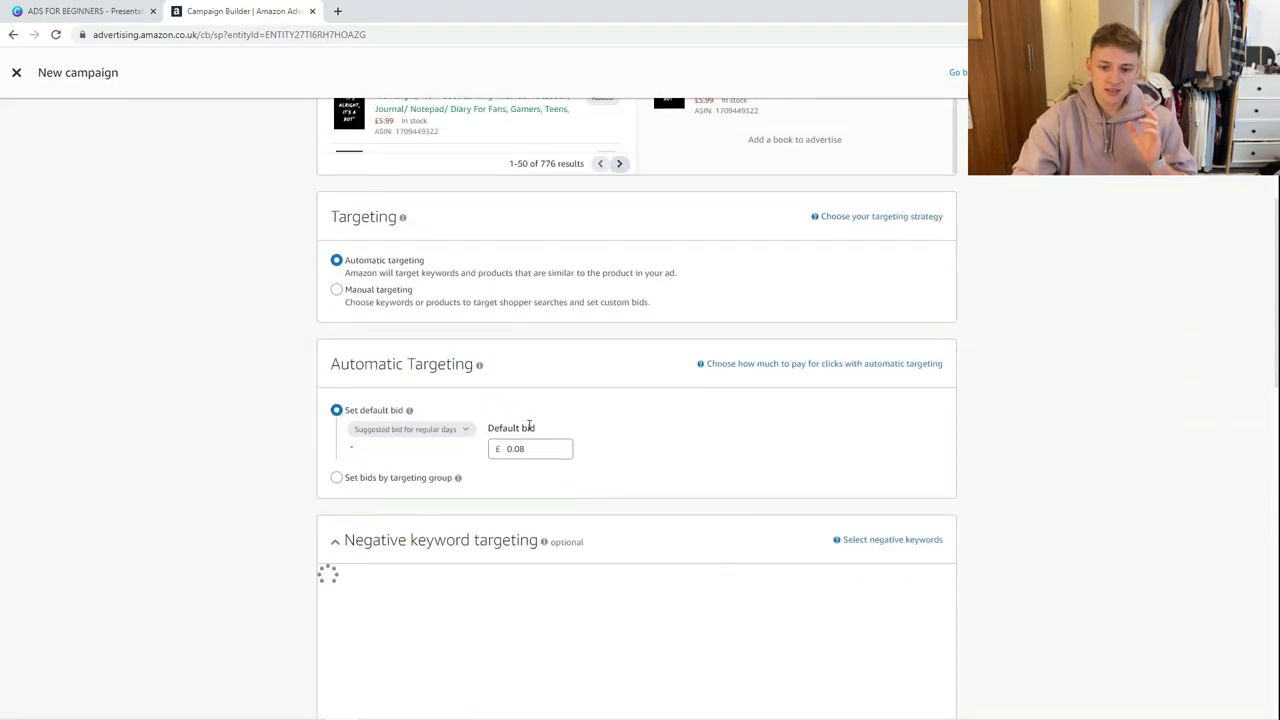
{"action": "scroll", "coordinate": [530, 440], "scroll_direction": "down", "scroll_amount": 10}
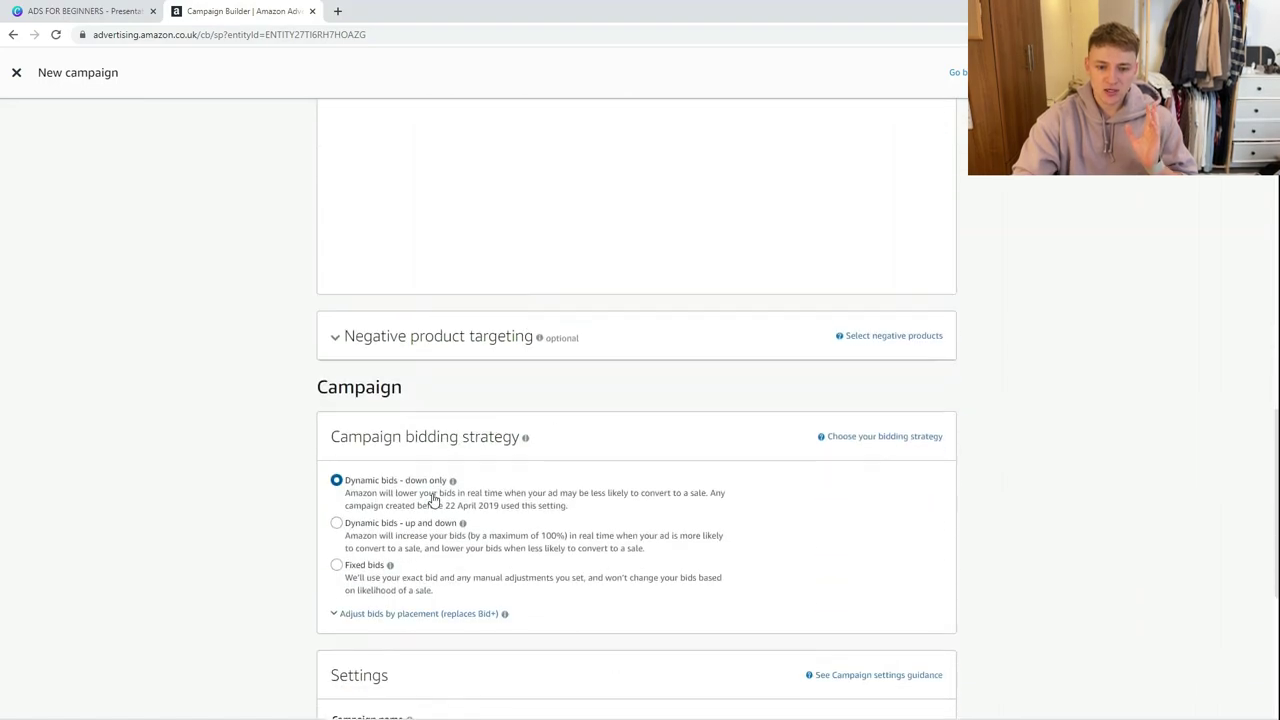
{"action": "scroll", "coordinate": [430, 500], "scroll_direction": "down", "scroll_amount": 1}
{"action": "left_click", "coordinate": [426, 492]}
{"action": "scroll", "coordinate": [283, 480], "scroll_direction": "down", "scroll_amount": 1}
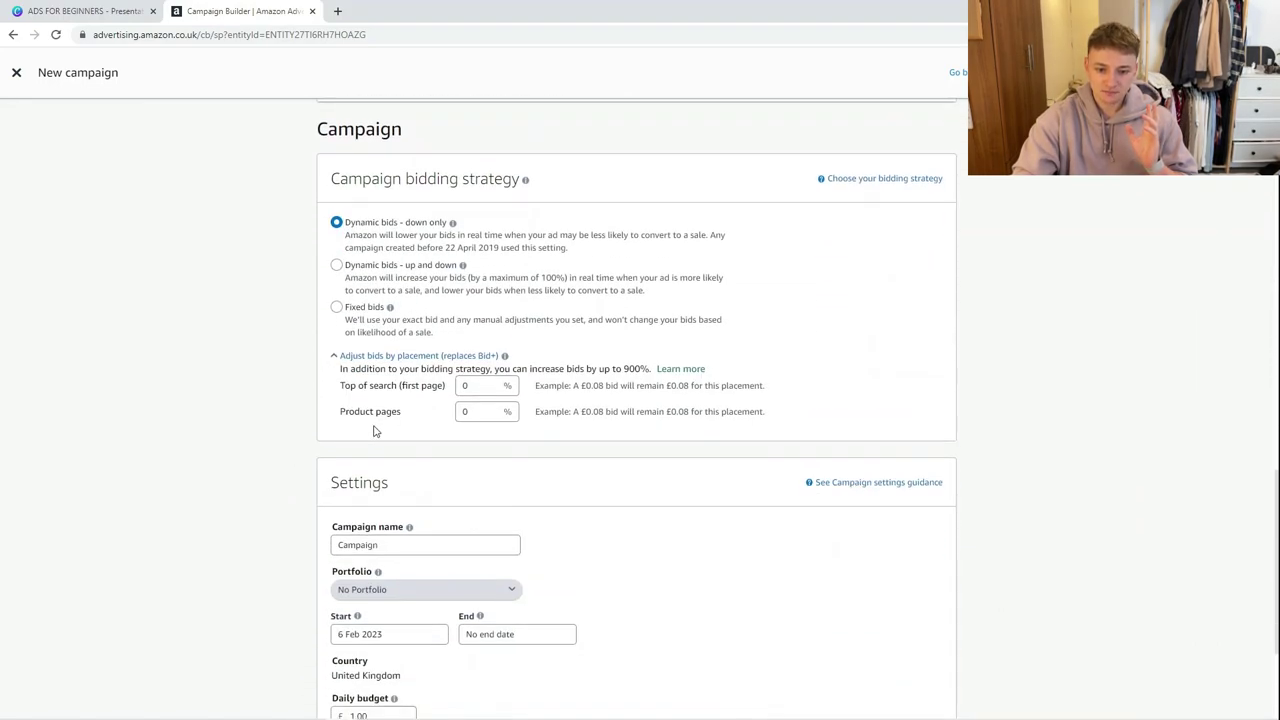
{"action": "left_click", "coordinate": [460, 388]}
{"action": "key", "text": "BackSpace"}
{"action": "type", "text": "100"}
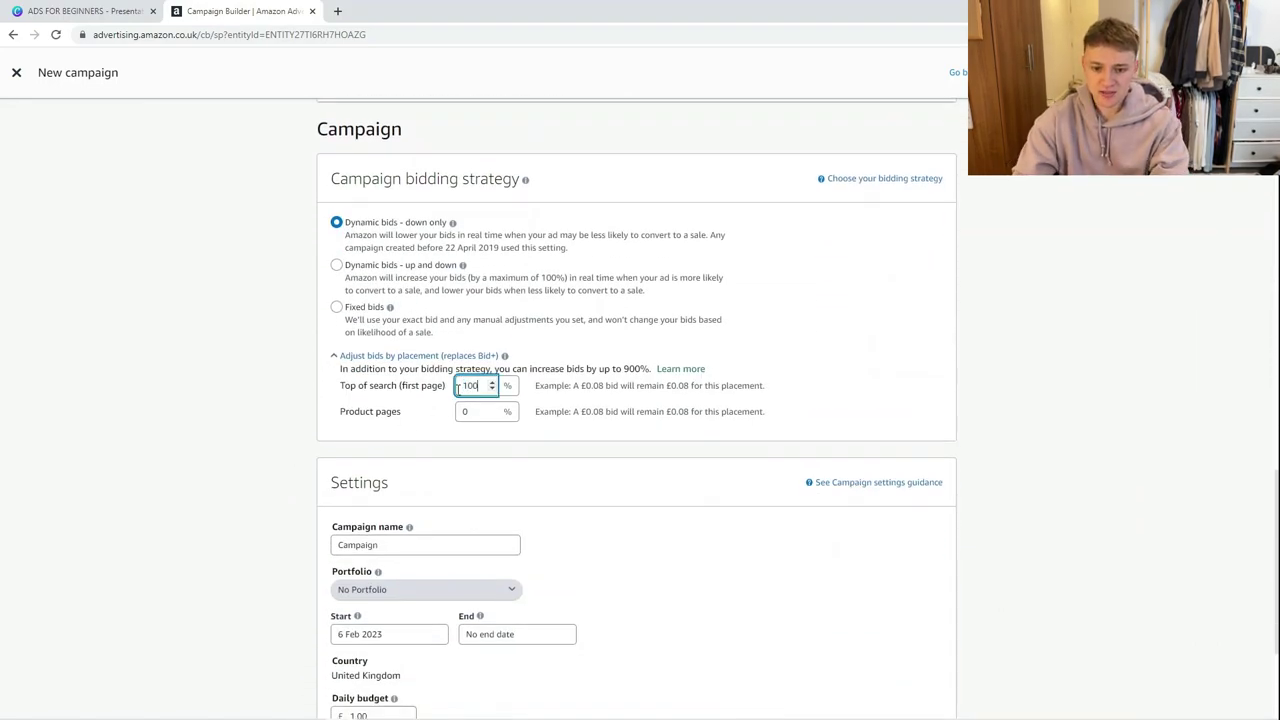
Step: Set the bid adjustment for product pages to 100%
{"action": "left_click", "coordinate": [466, 411]}
{"action": "type", "text": "1"}
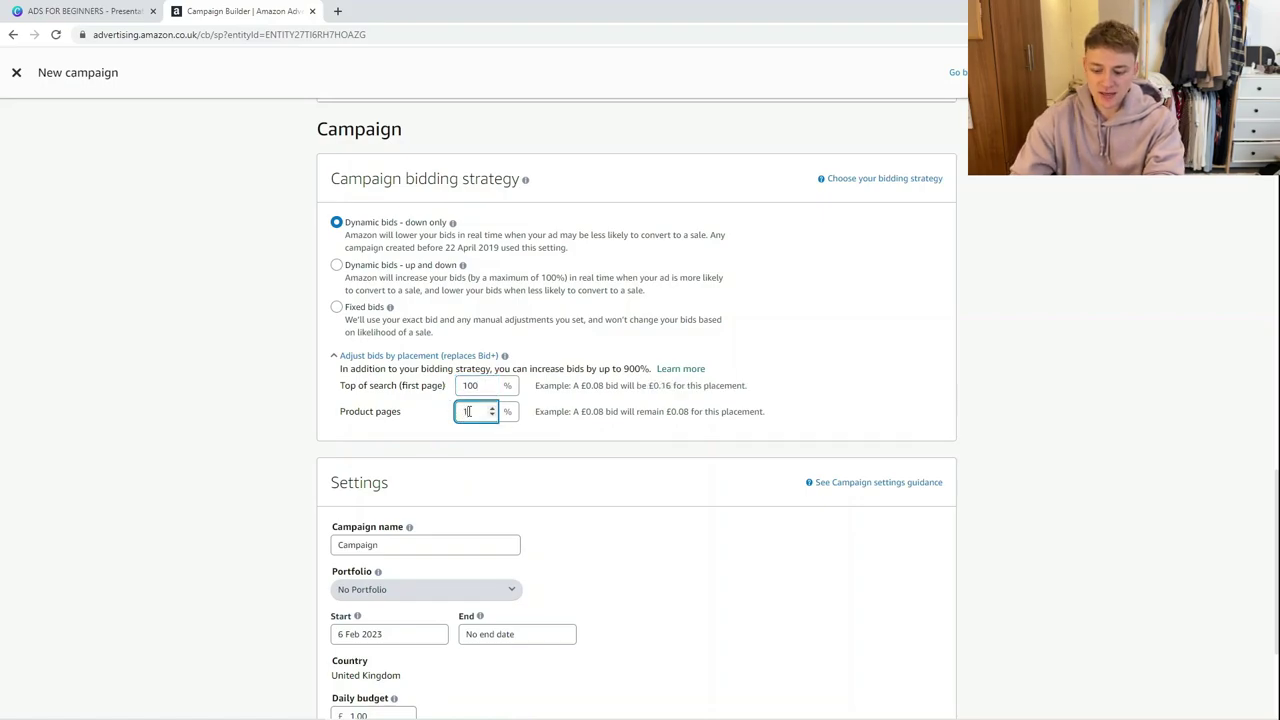
{"action": "type", "text": "00"}
{"action": "left_click", "coordinate": [762, 365]}
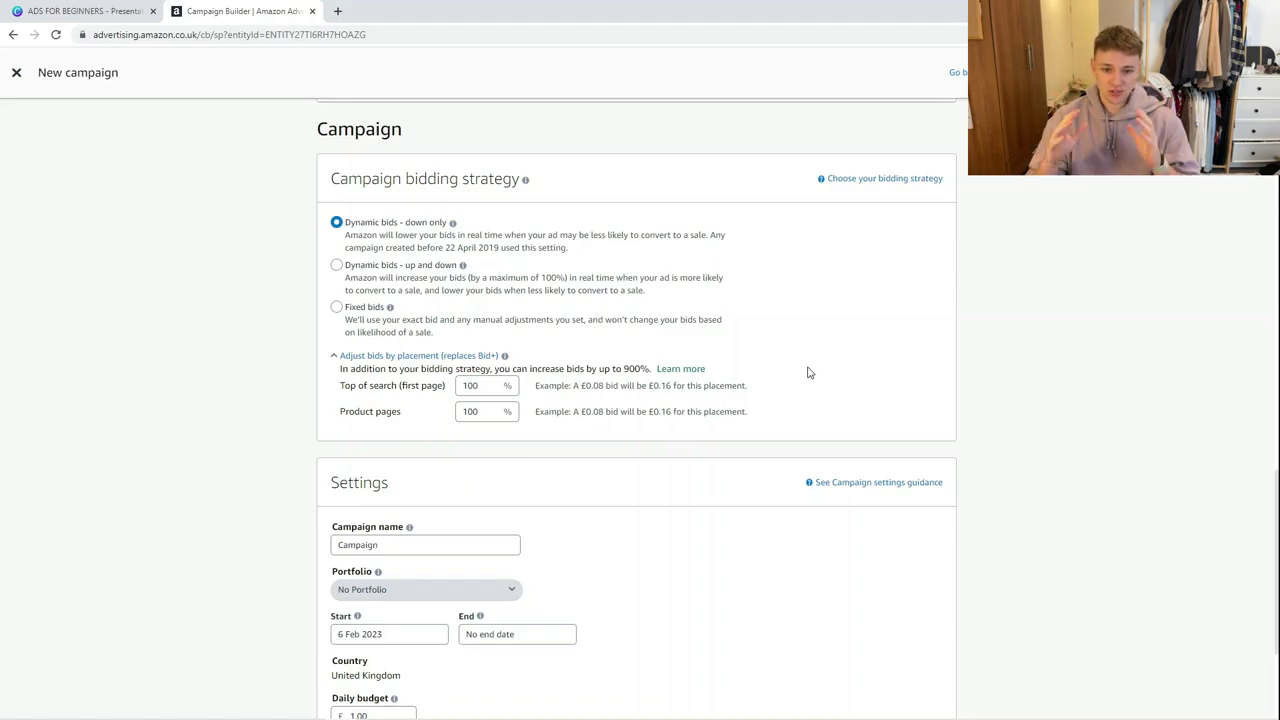
Step: Compare the top of search and product pages bid adjustments with the automatic targeting default bid
{"action": "double_click", "coordinate": [488, 411]}
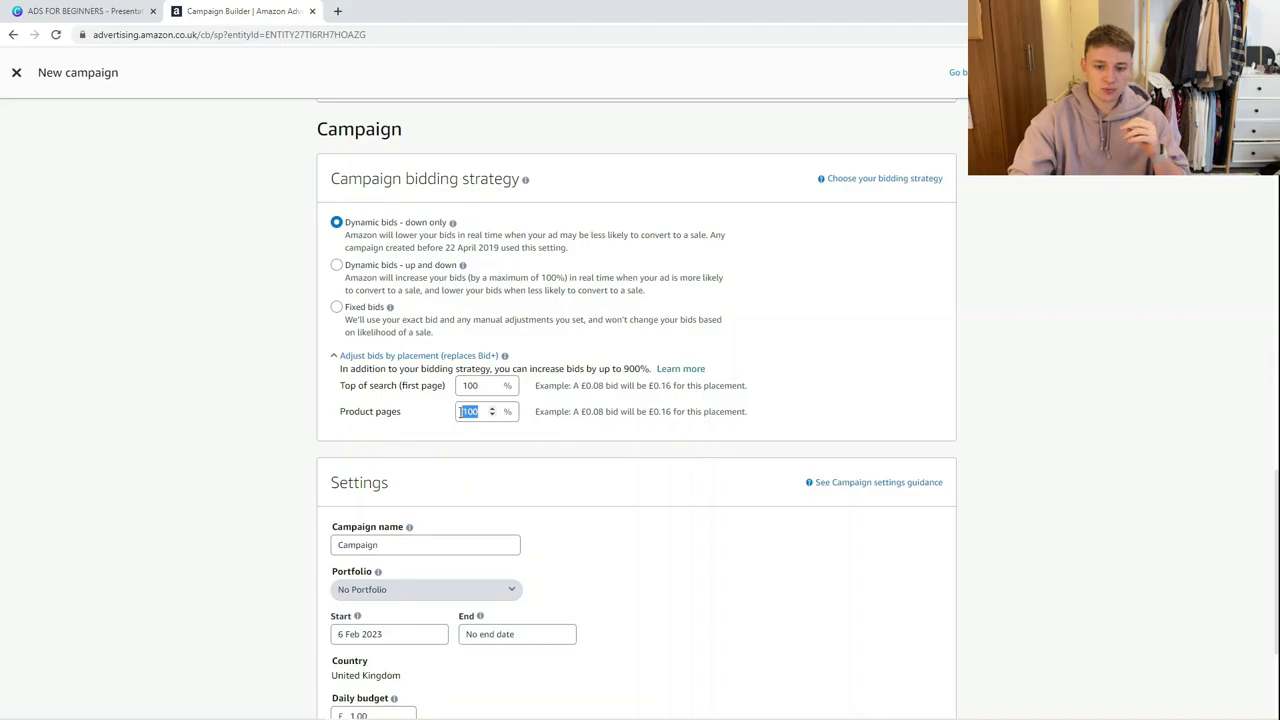
{"action": "left_click", "coordinate": [711, 411]}
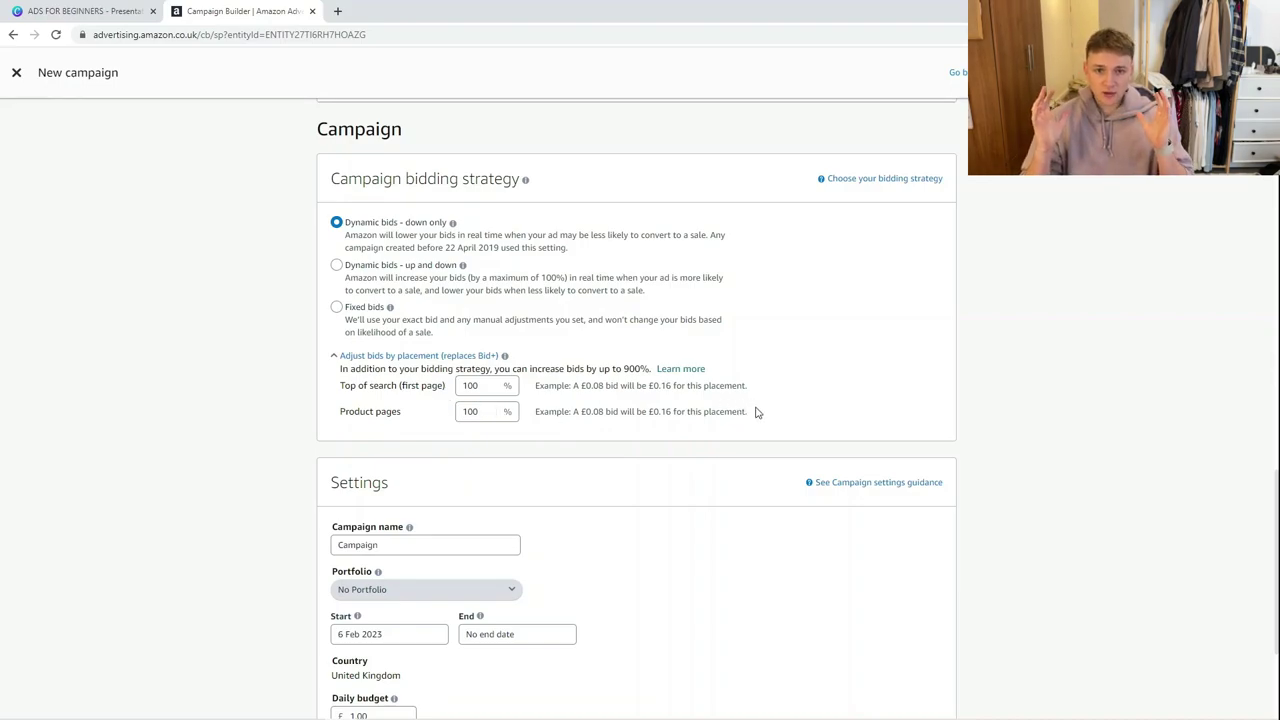
{"action": "scroll", "coordinate": [766, 398], "scroll_direction": "up", "scroll_amount": 10}
{"action": "scroll", "coordinate": [769, 399], "scroll_direction": "up", "scroll_amount": 2}
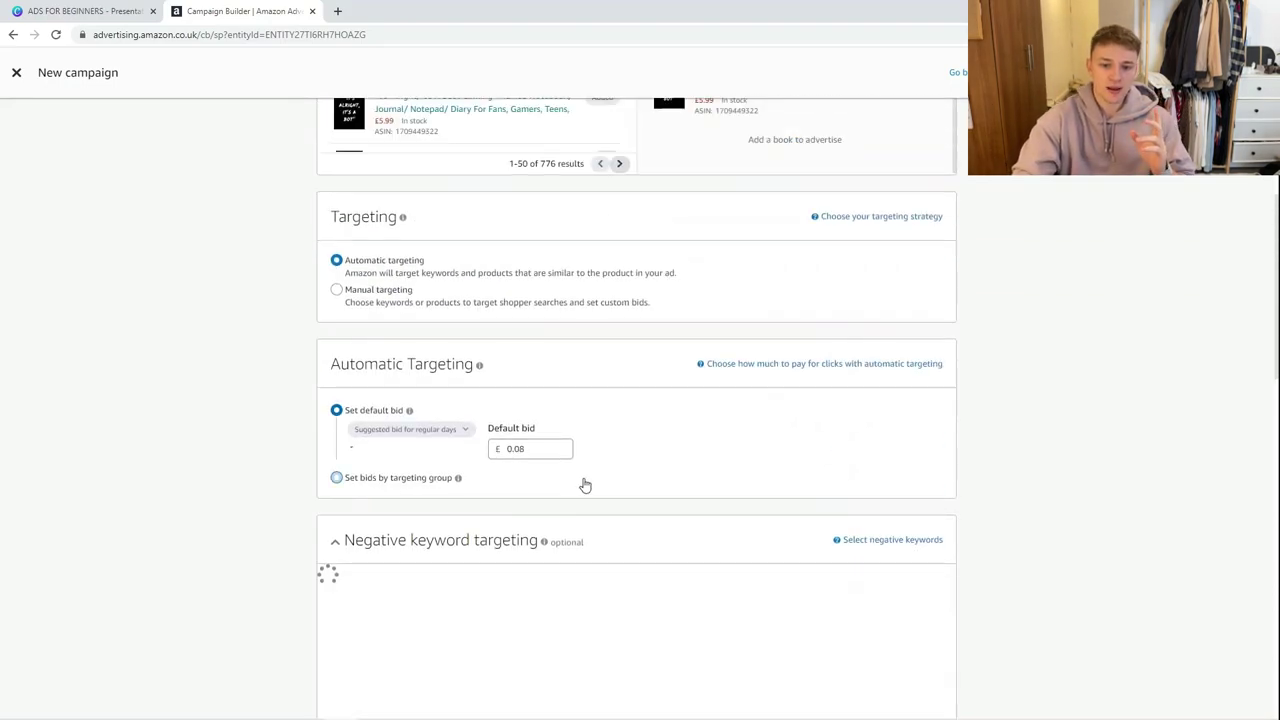
{"action": "scroll", "coordinate": [583, 483], "scroll_direction": "down", "scroll_amount": 8}
{"action": "left_click_drag", "start_coordinate": [341, 451], "coordinate": [408, 483]}
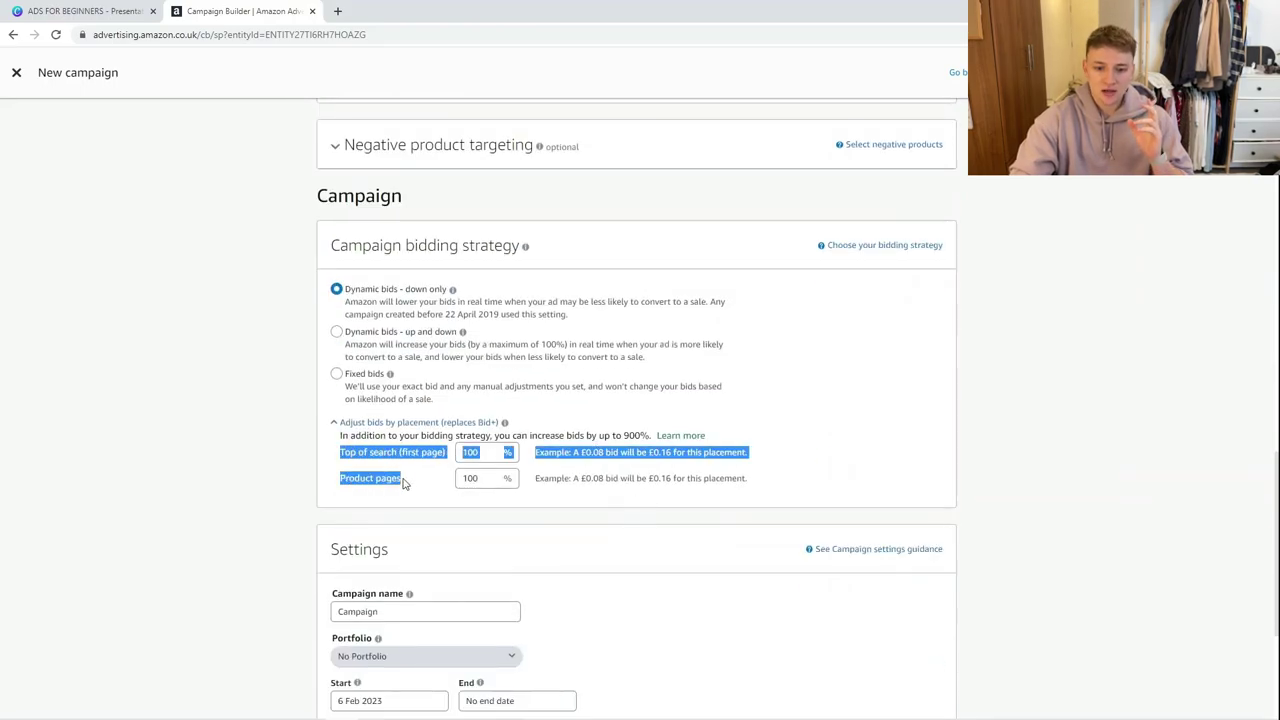
{"action": "left_click", "coordinate": [946, 460]}
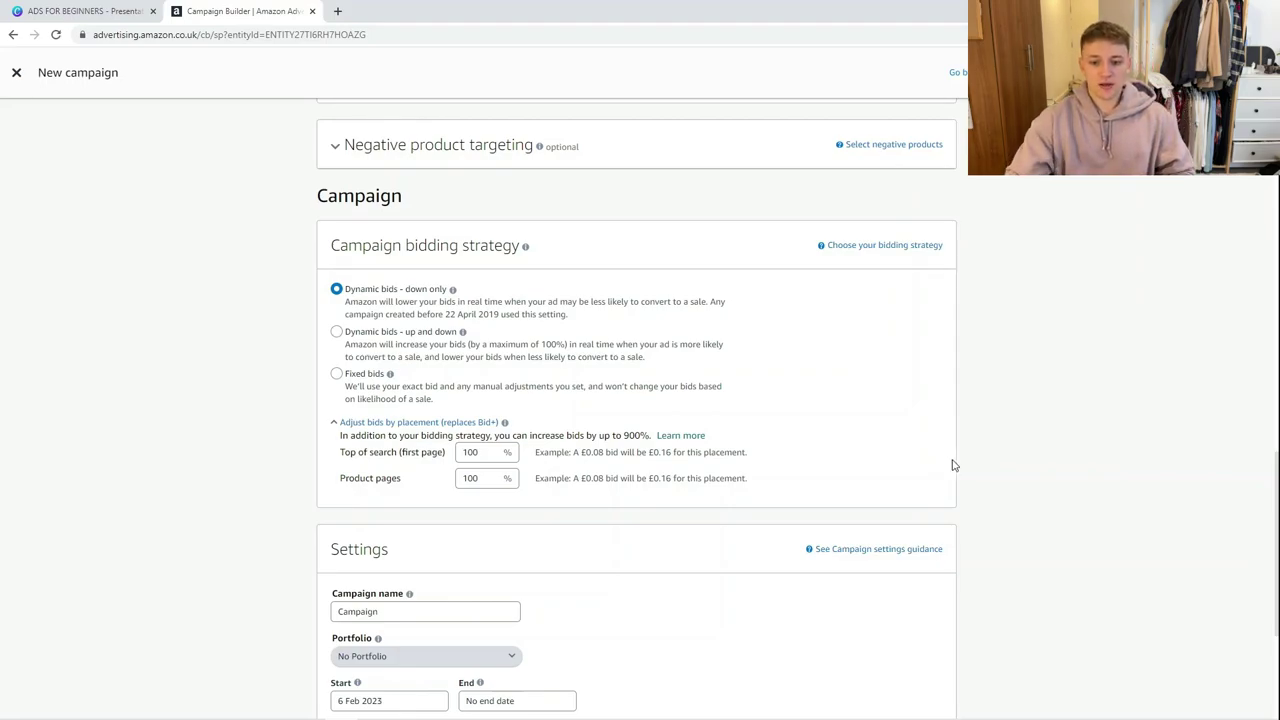
Step: Name the campaign 'Lottery - All UK Books - Placement Adjusted'
{"action": "scroll", "coordinate": [977, 481], "scroll_direction": "down", "scroll_amount": 2}
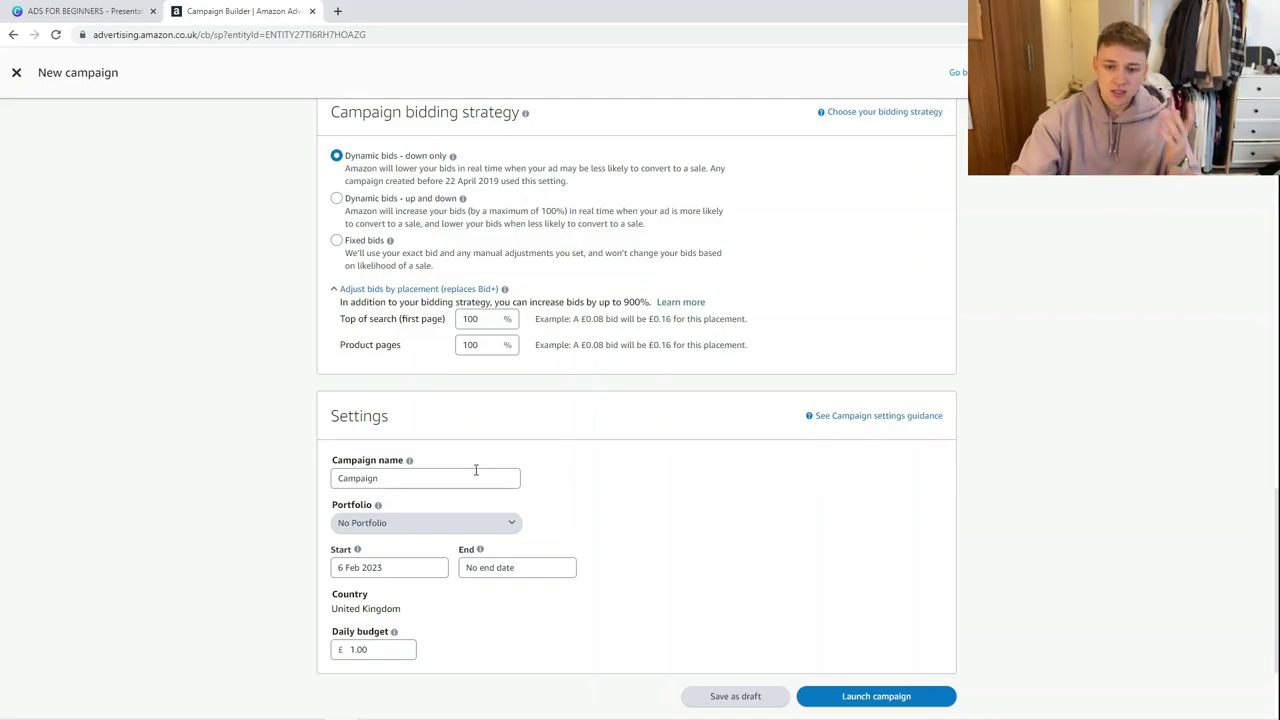
{"action": "left_click_drag", "start_coordinate": [380, 478], "coordinate": [336, 471]}
{"action": "type", "text": "Lottery"}
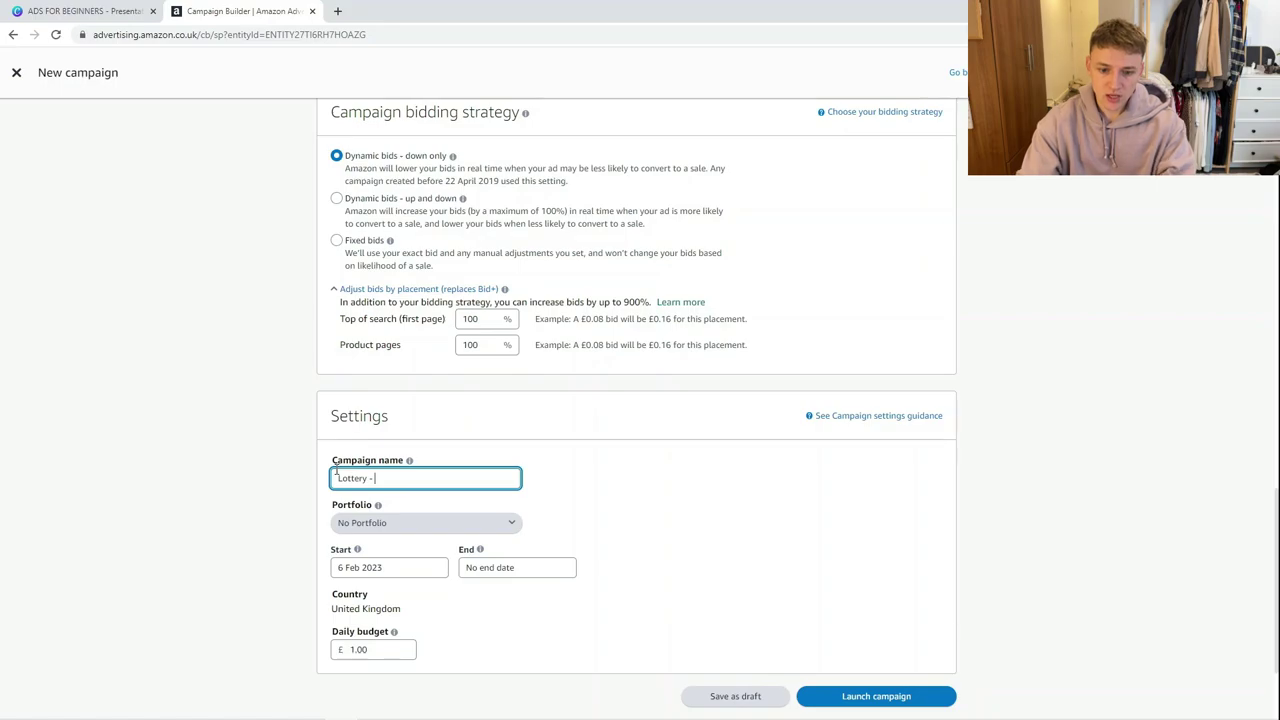
{"action": "type", "text": " - "}
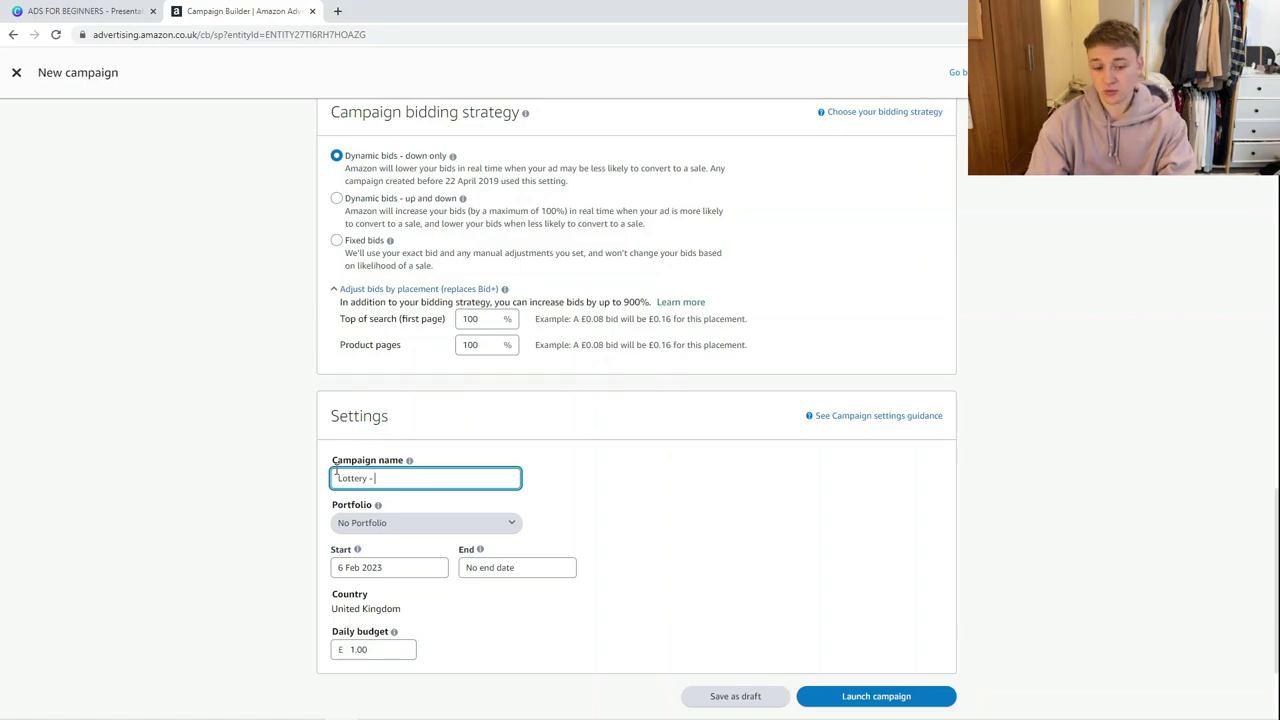
{"action": "type", "text": "All"}
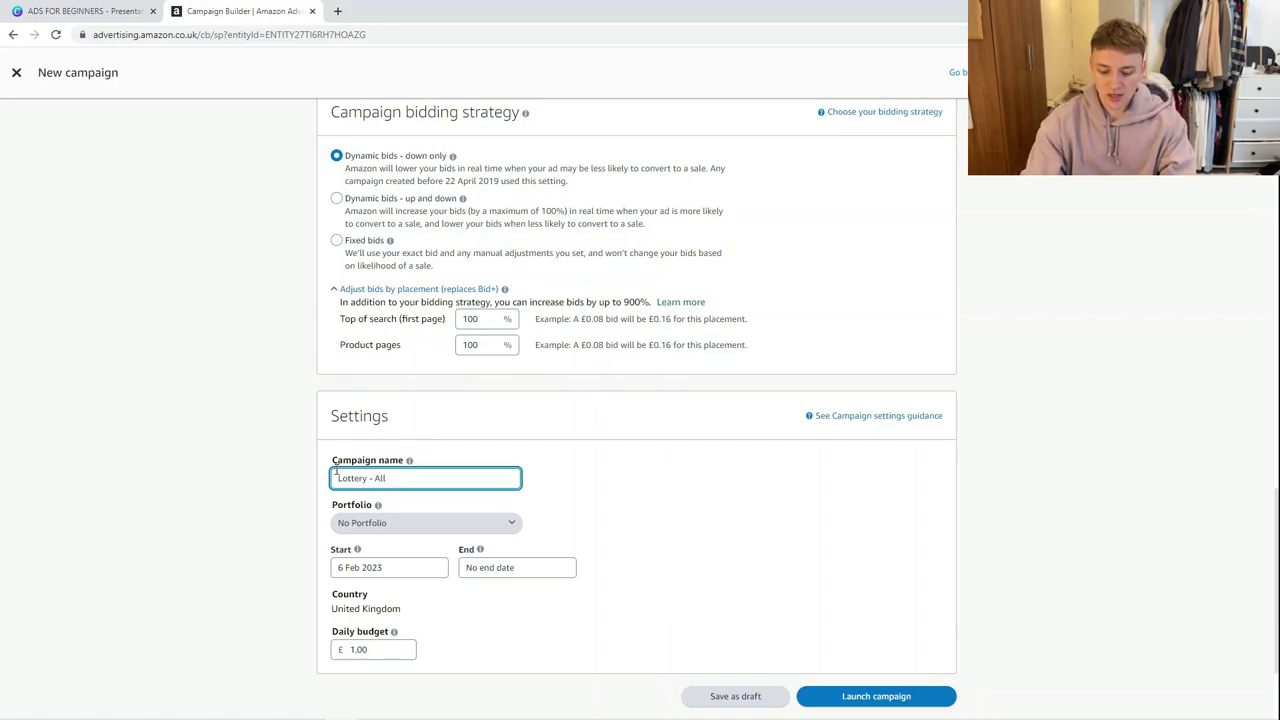
{"action": "type", "text": " UK"}
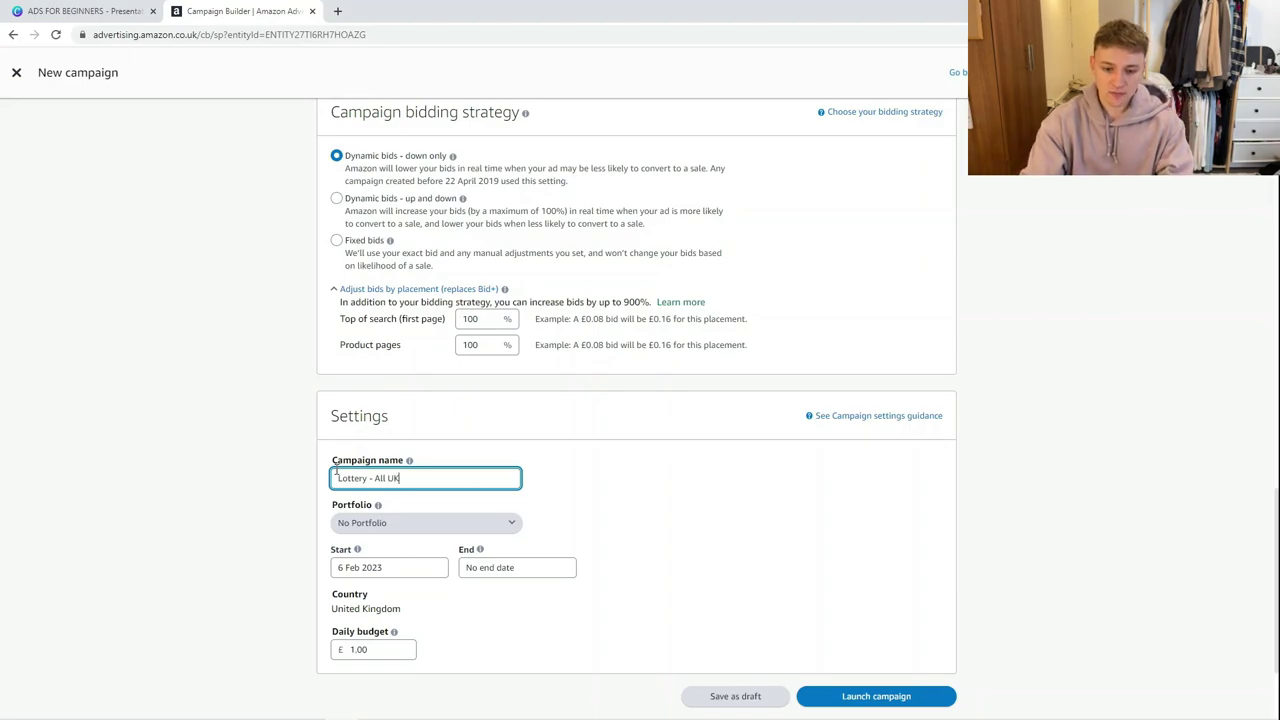
{"action": "type", "text": " Books - "}
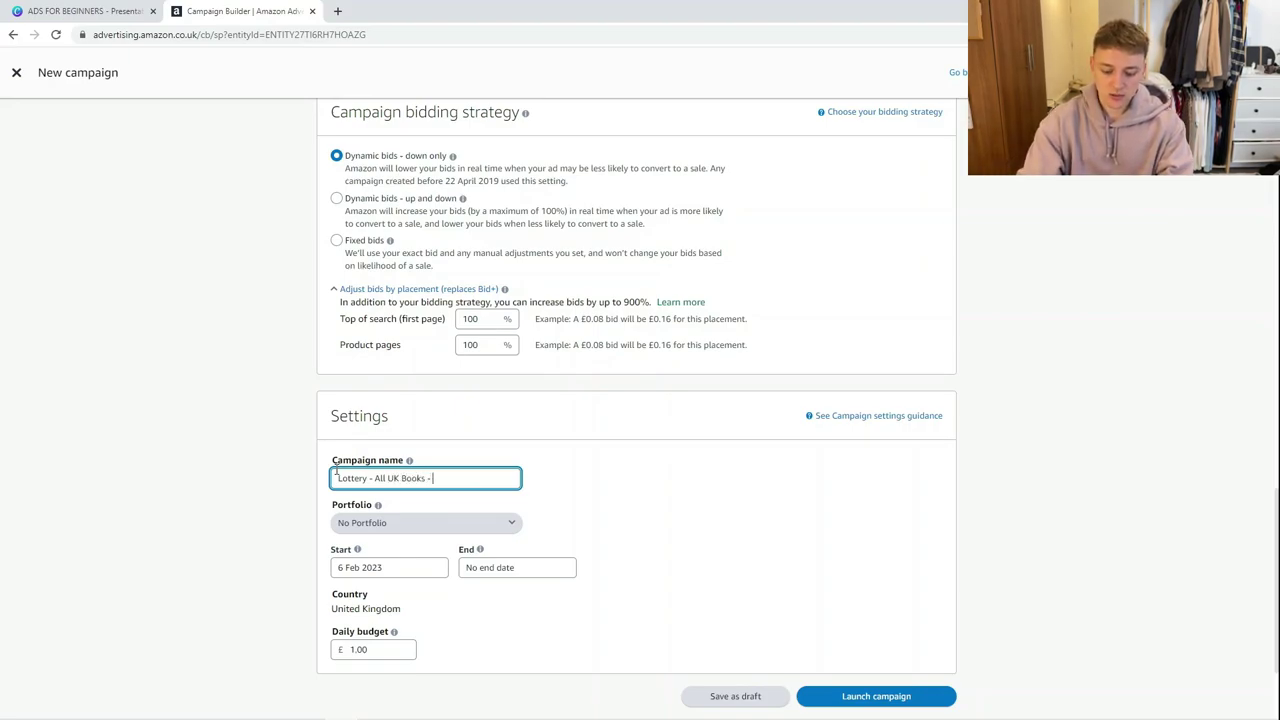
{"action": "type", "text": "Placement"}
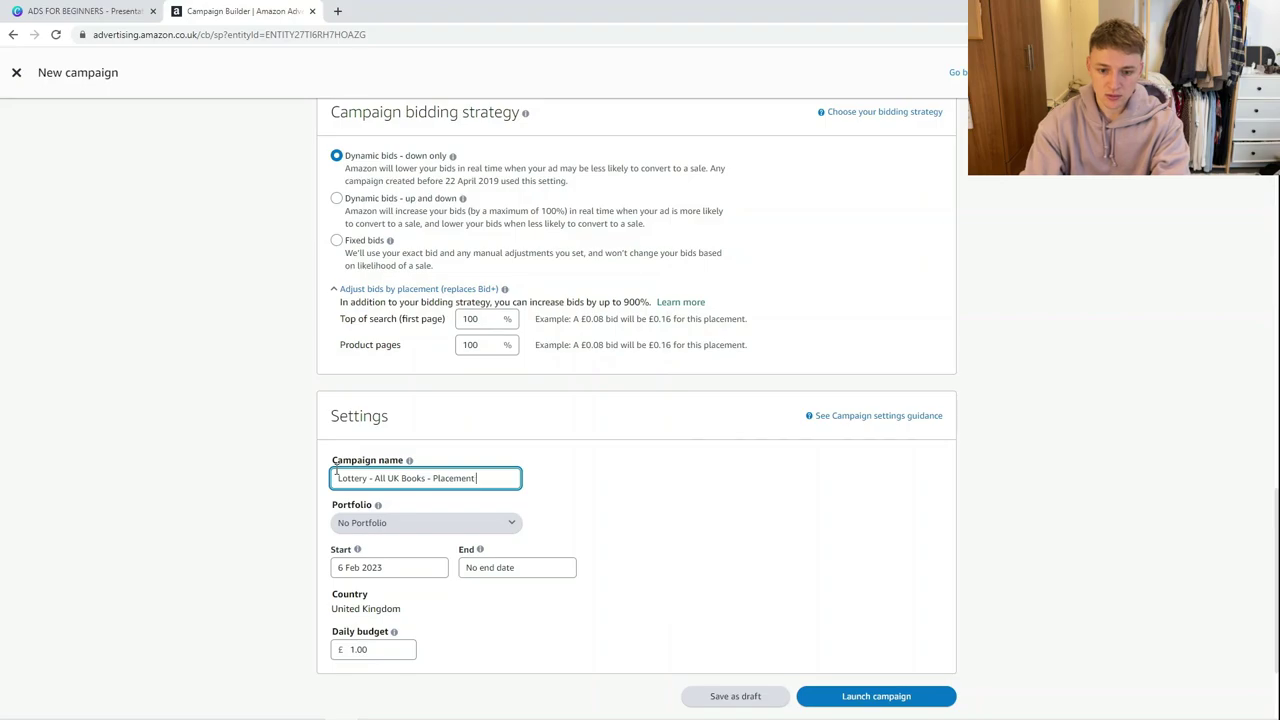
{"action": "type", "text": " Adjusted"}
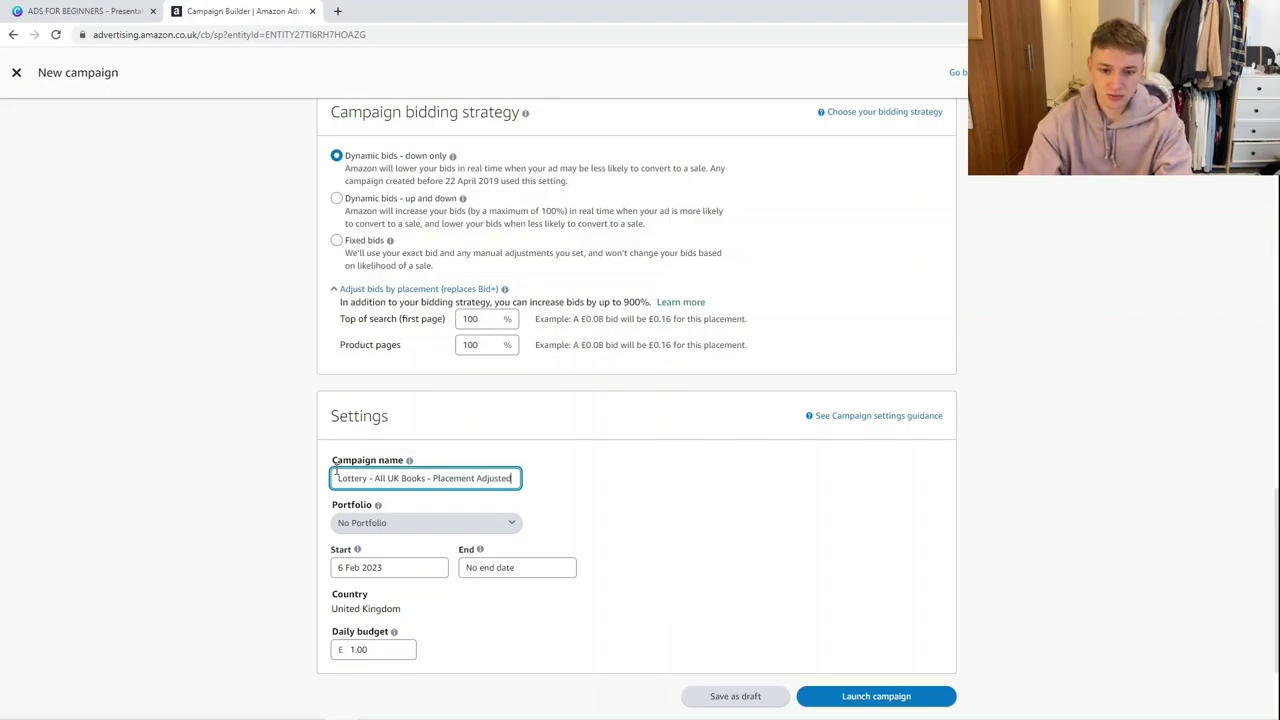
{"action": "left_click", "coordinate": [631, 495]}
{"action": "left_click_drag", "start_coordinate": [415, 479], "coordinate": [510, 479]}
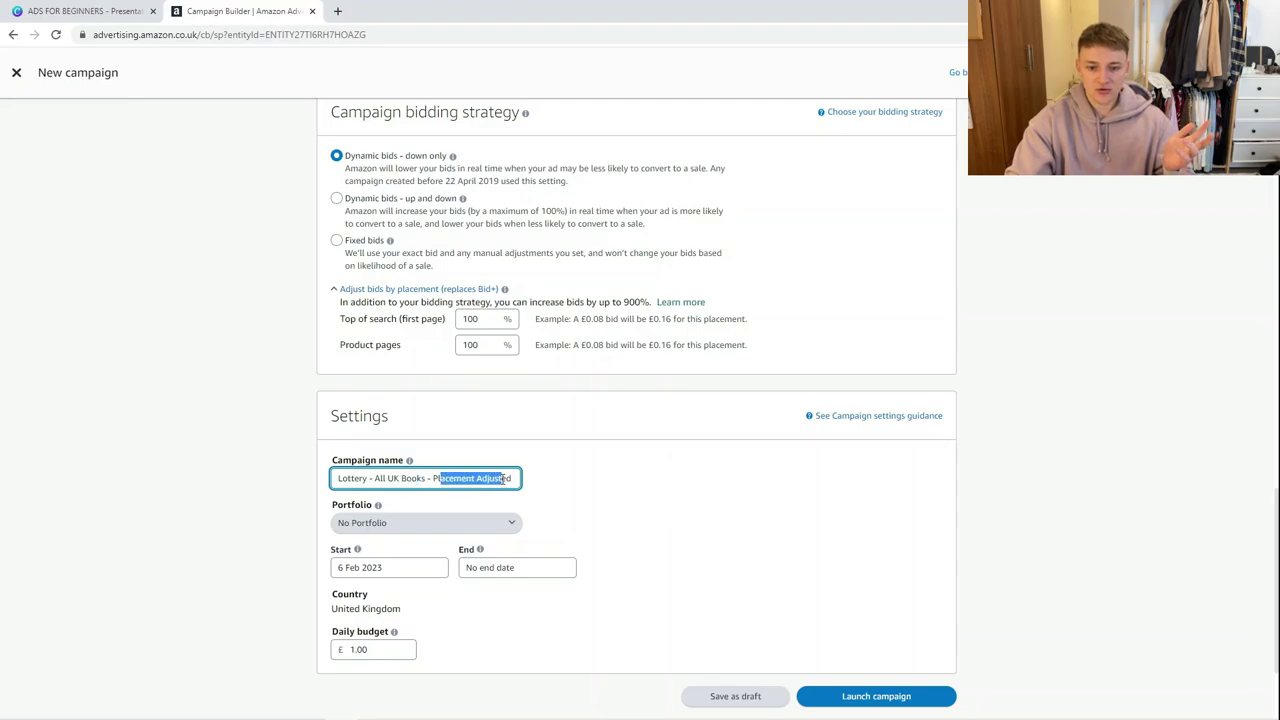
{"action": "left_click", "coordinate": [825, 479]}
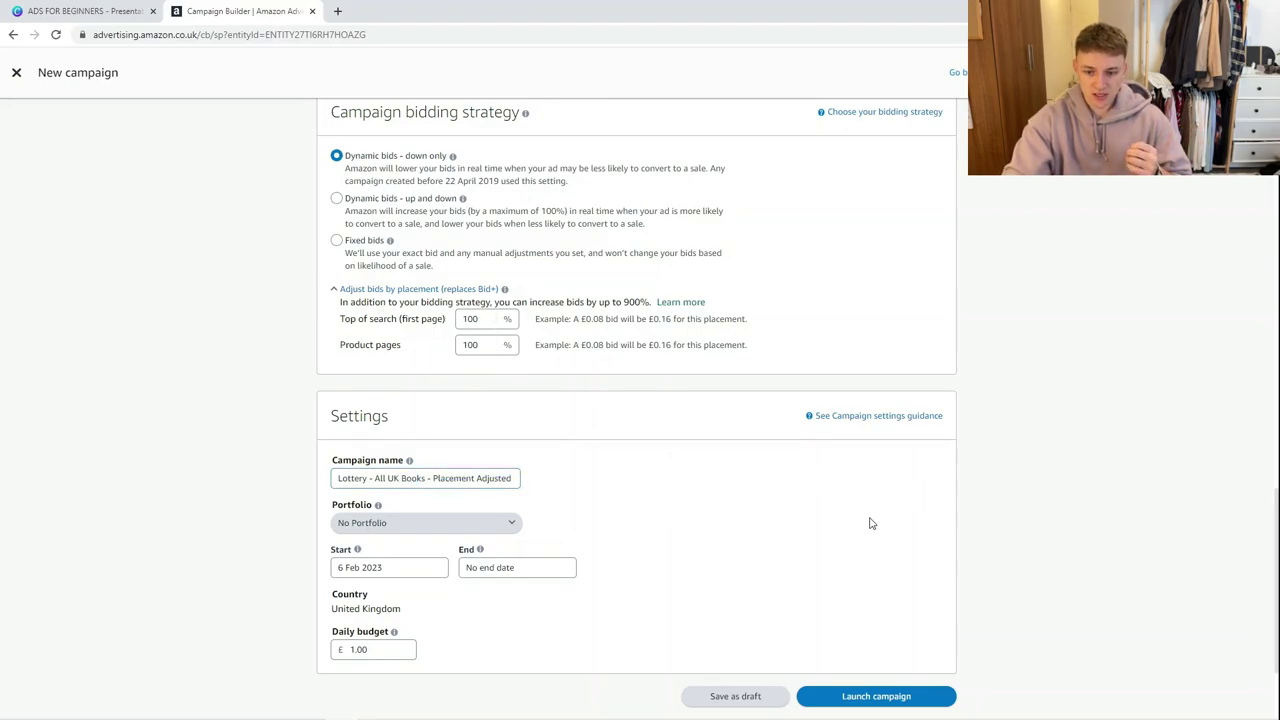
Step: Set the campaign's daily budget to £20.00
{"action": "scroll", "coordinate": [870, 523], "scroll_direction": "up", "scroll_amount": 2}
{"action": "scroll", "coordinate": [870, 523], "scroll_direction": "down", "scroll_amount": 2}
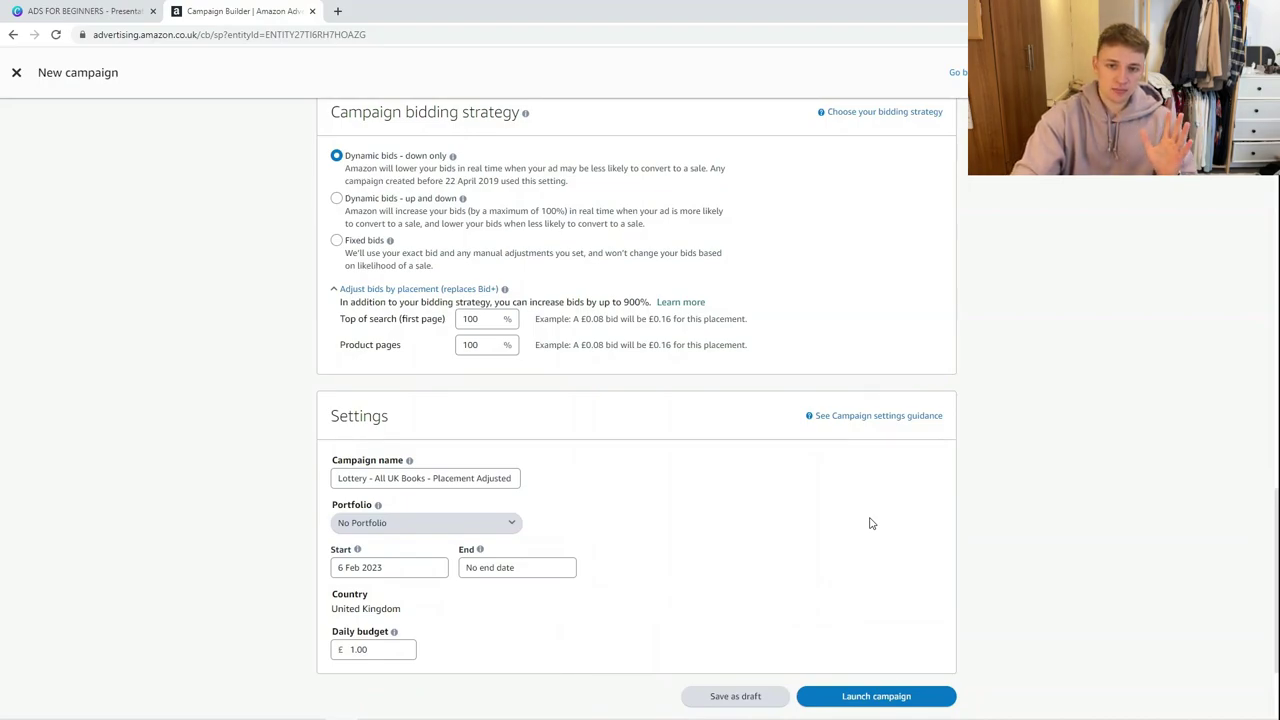
{"action": "left_click_drag", "start_coordinate": [402, 650], "coordinate": [343, 648]}
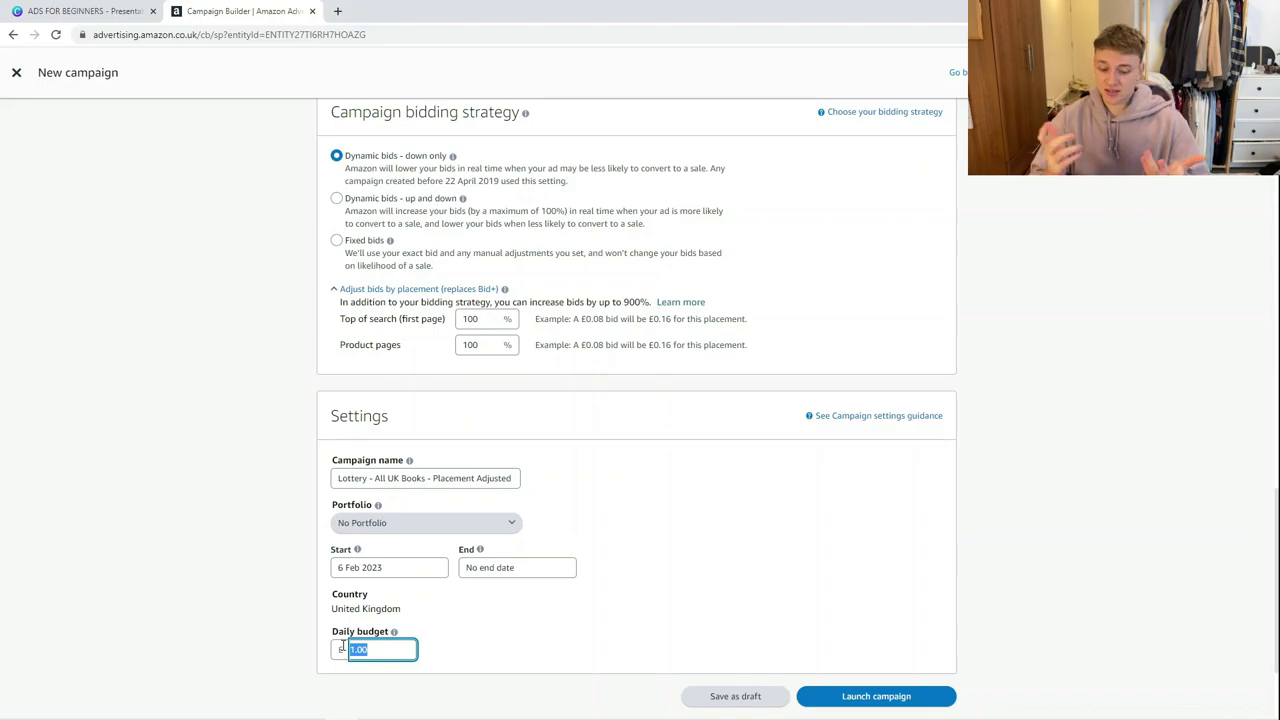
{"action": "type", "text": "20"}
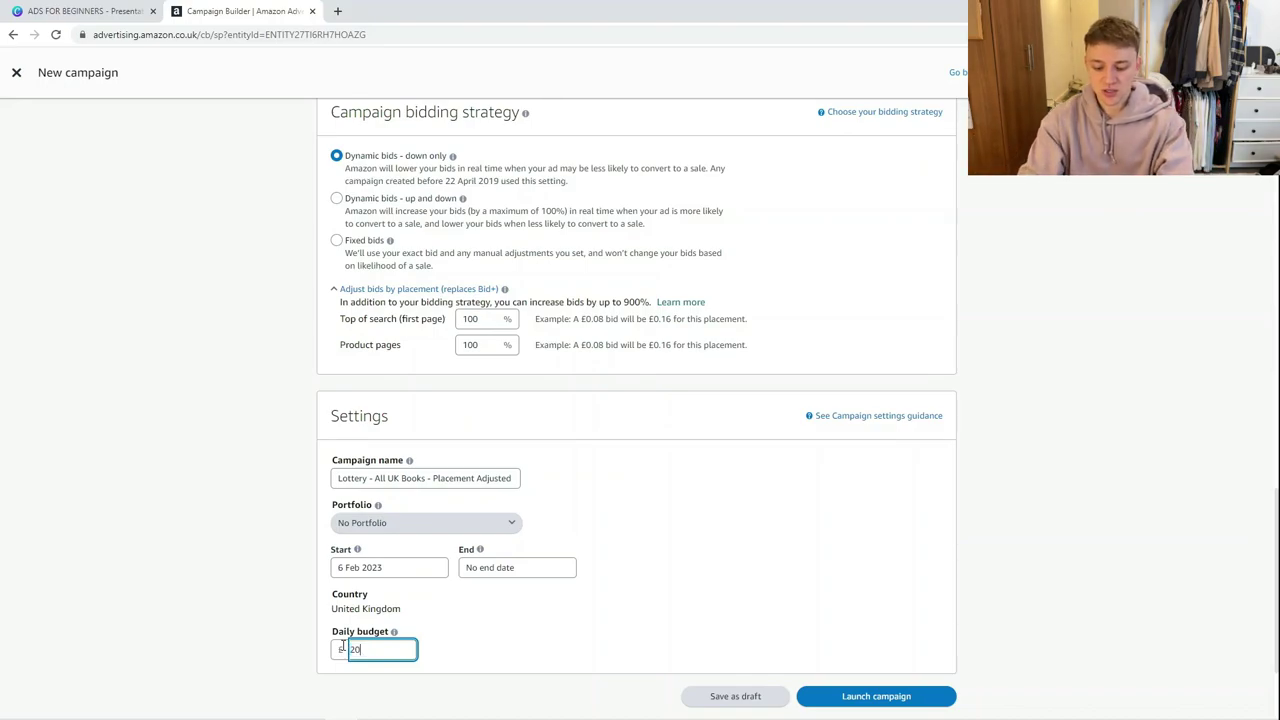
{"action": "left_click", "coordinate": [679, 585]}
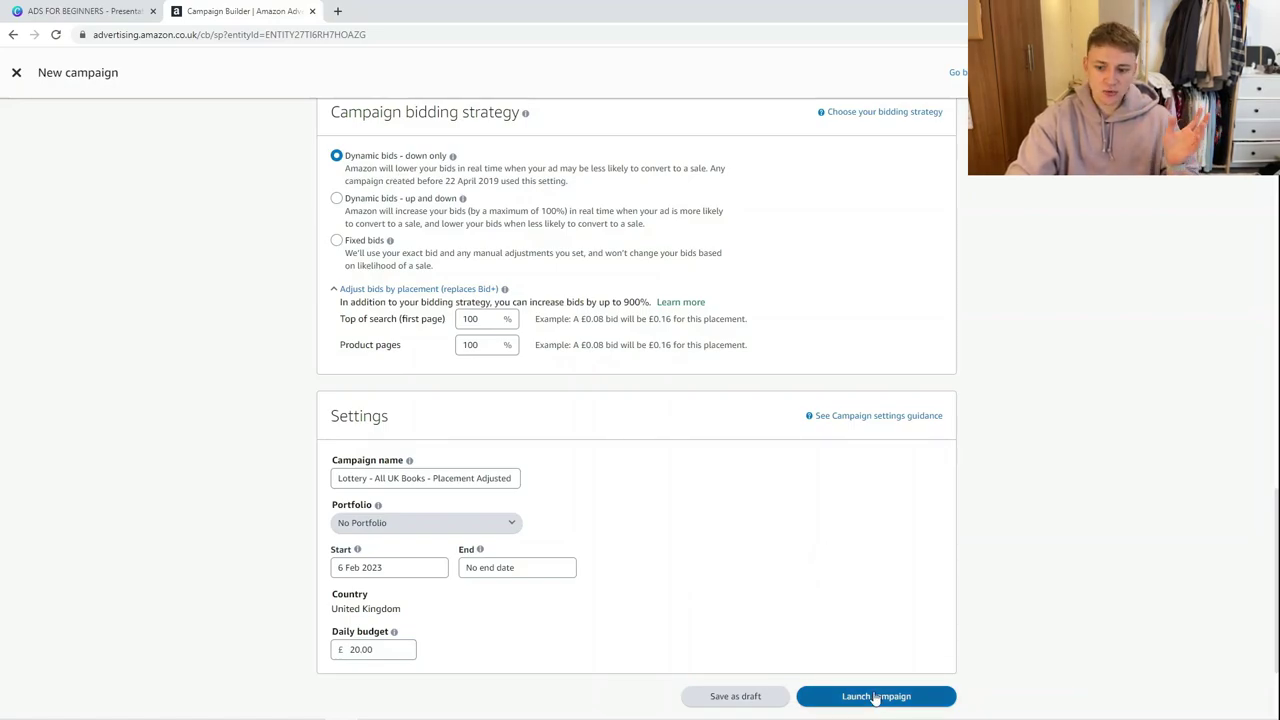
{"action": "scroll", "coordinate": [1038, 613], "scroll_direction": "up", "scroll_amount": 12}
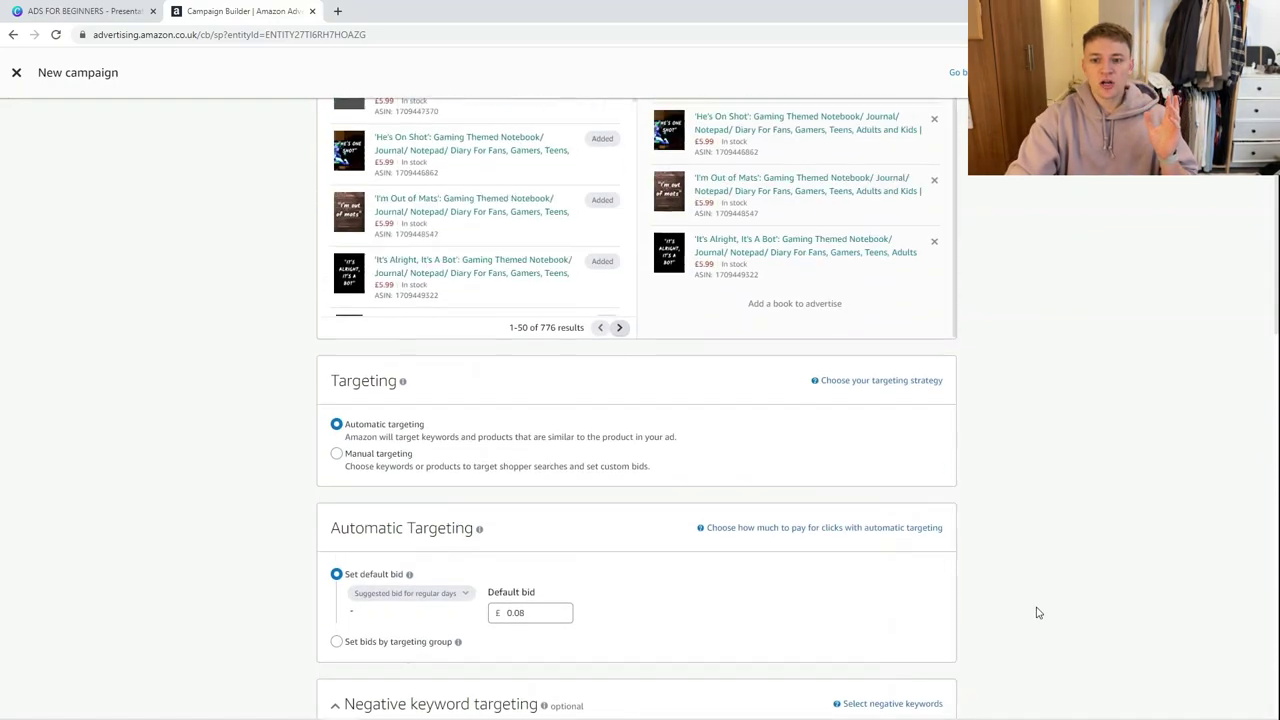
{"action": "scroll", "coordinate": [1038, 613], "scroll_direction": "up", "scroll_amount": 1}
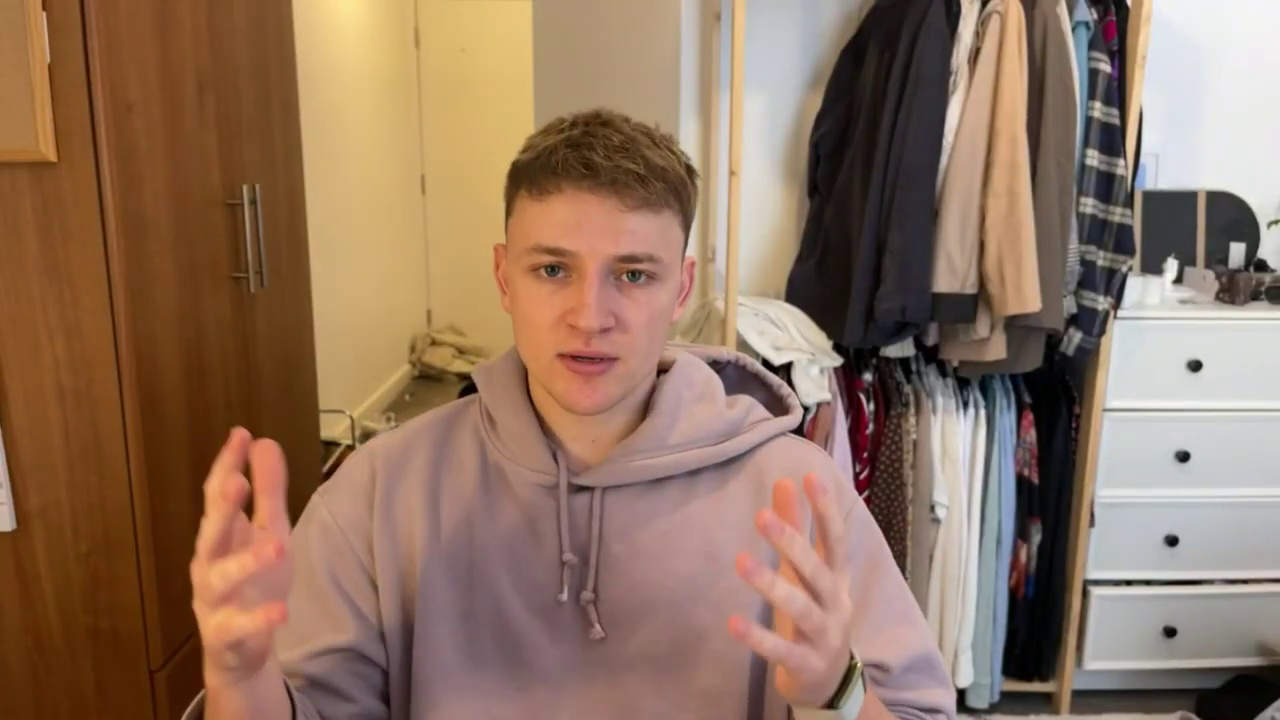